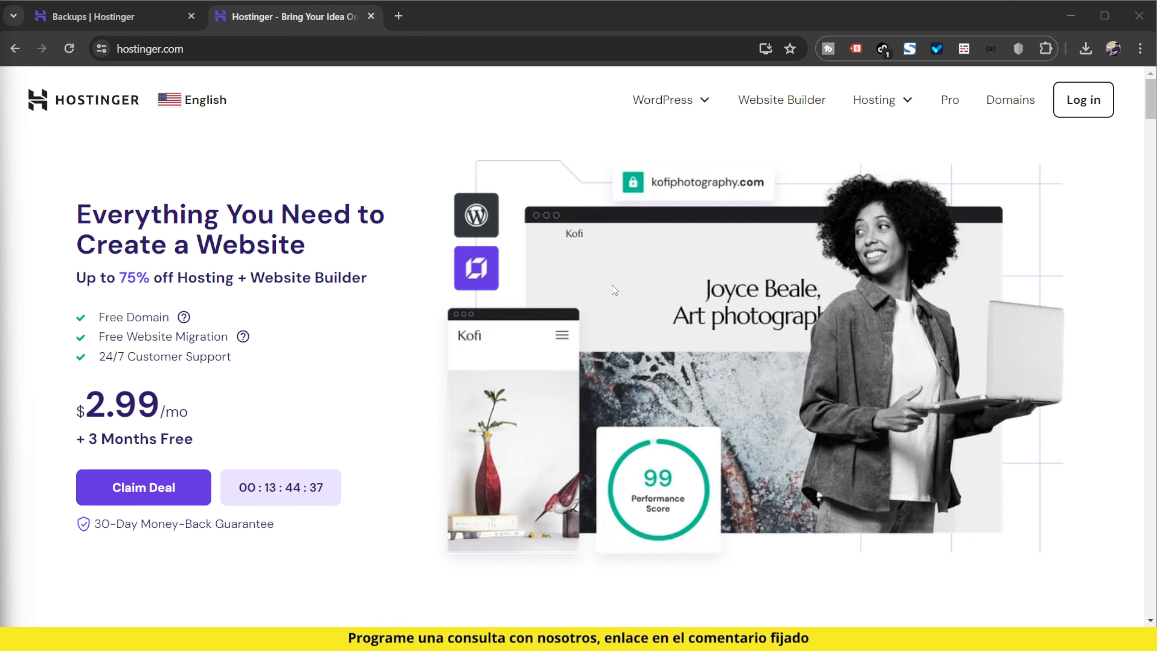
Look through the countries and languages offered for the Hostinger site and close the list without changing the selection
left_click(215, 101)
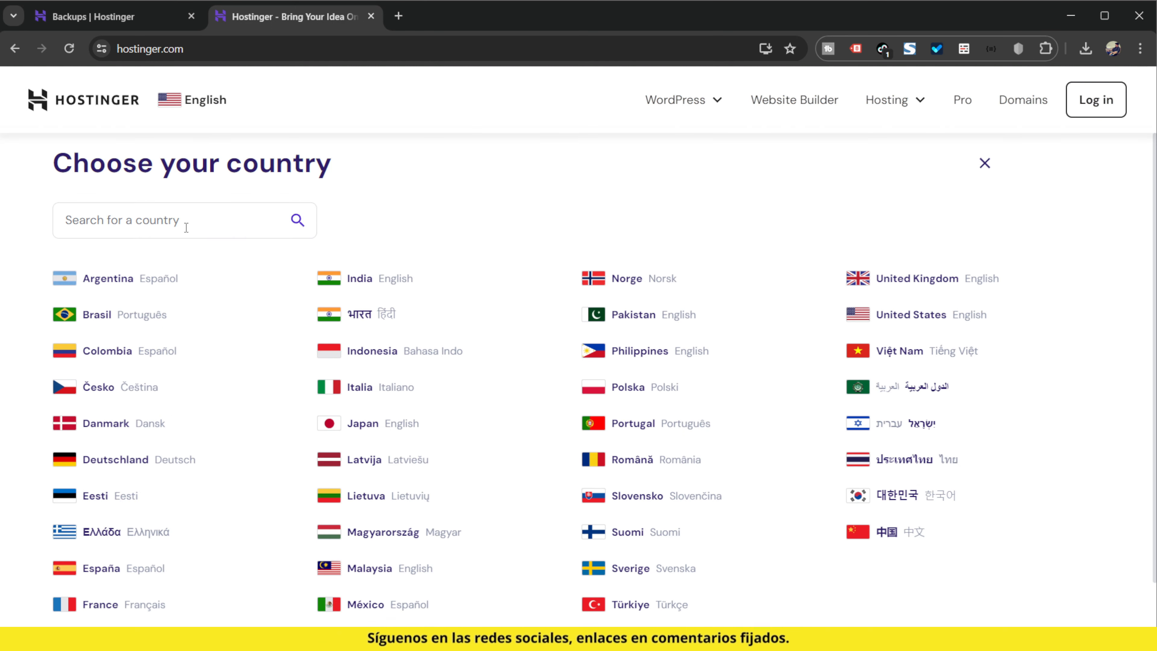
scroll(802, 413, "down", 1)
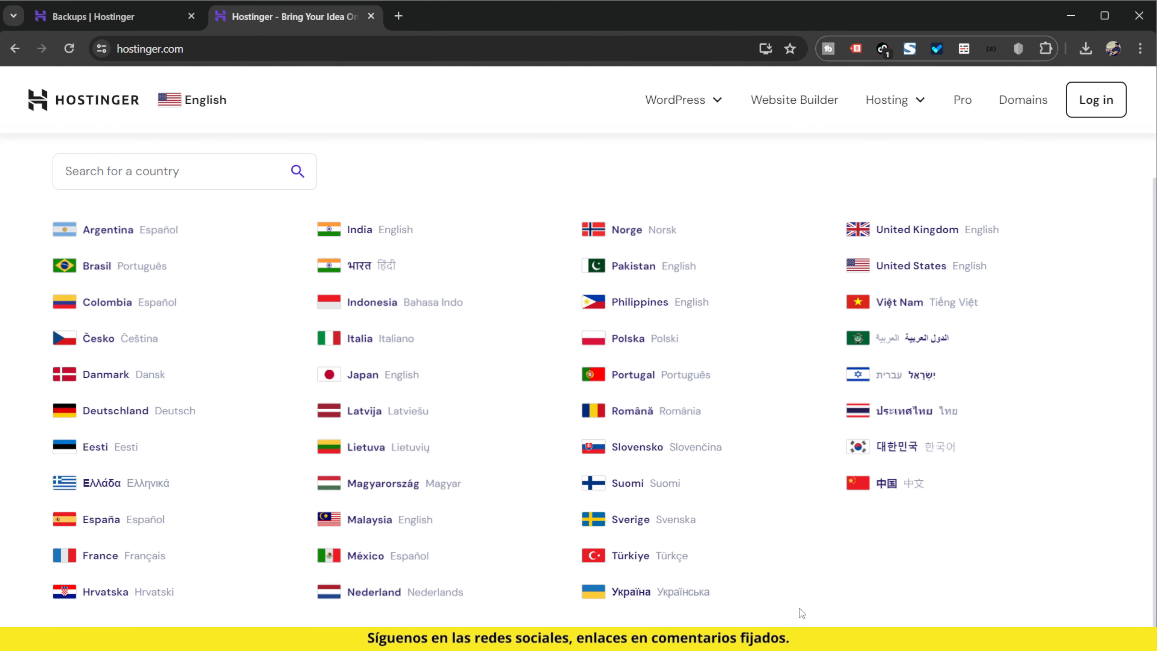
scroll(815, 524, "up", 1)
left_click(194, 102)
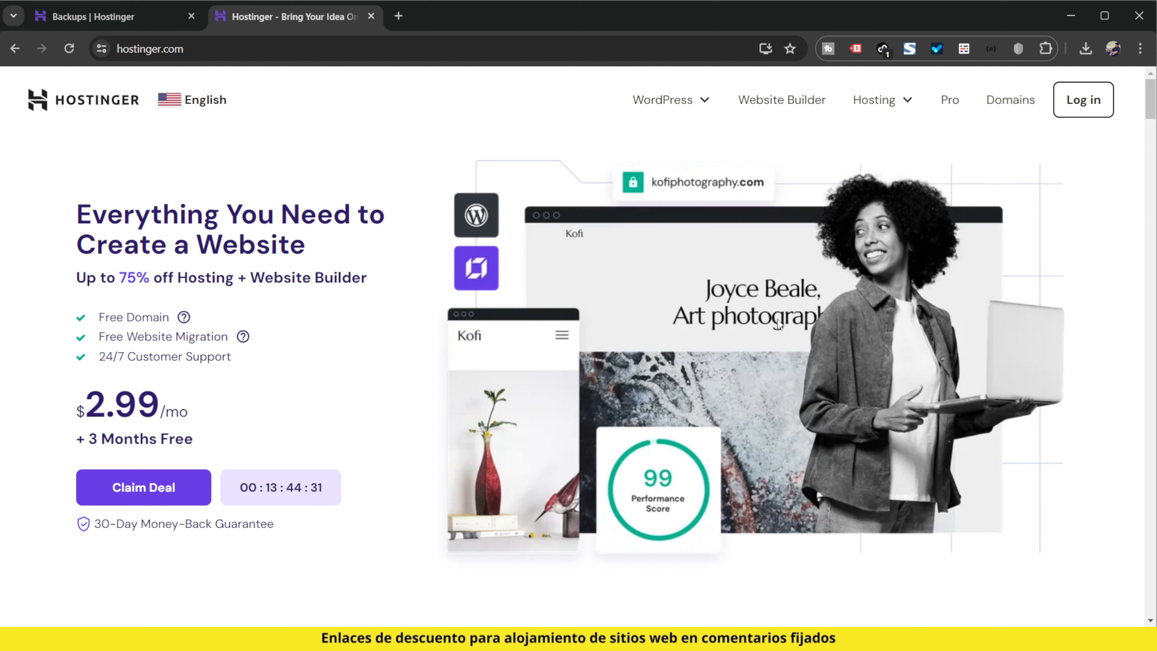
Open the Managed WordPress hosting page
scroll(551, 367, "down", 5)
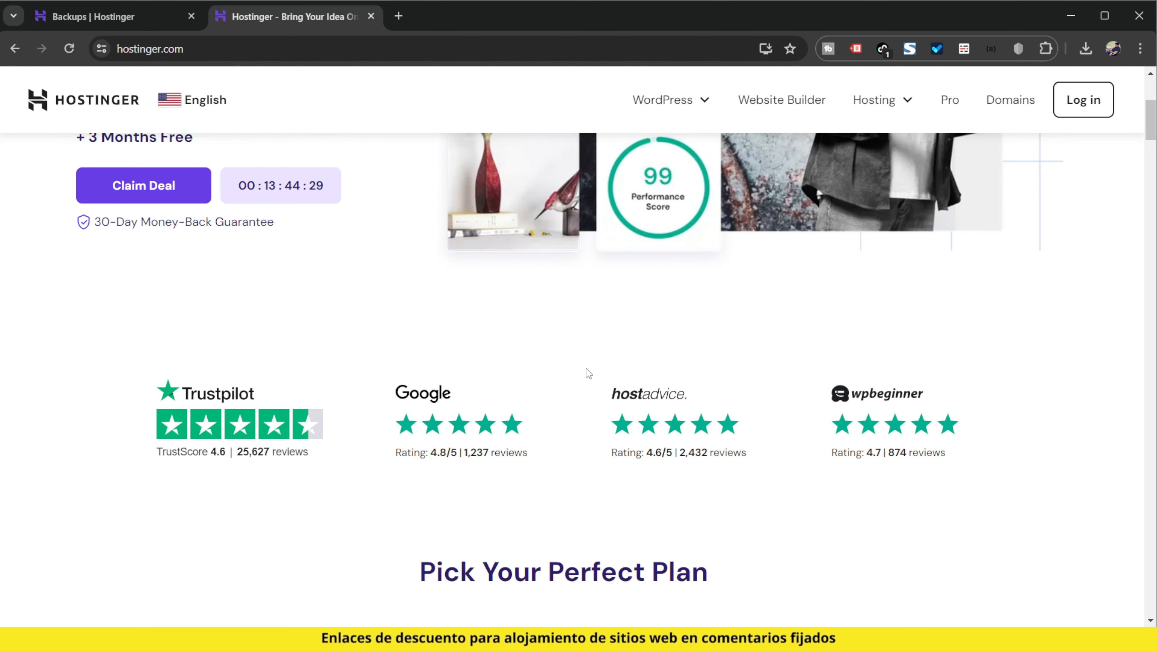
mouse_move(665, 101)
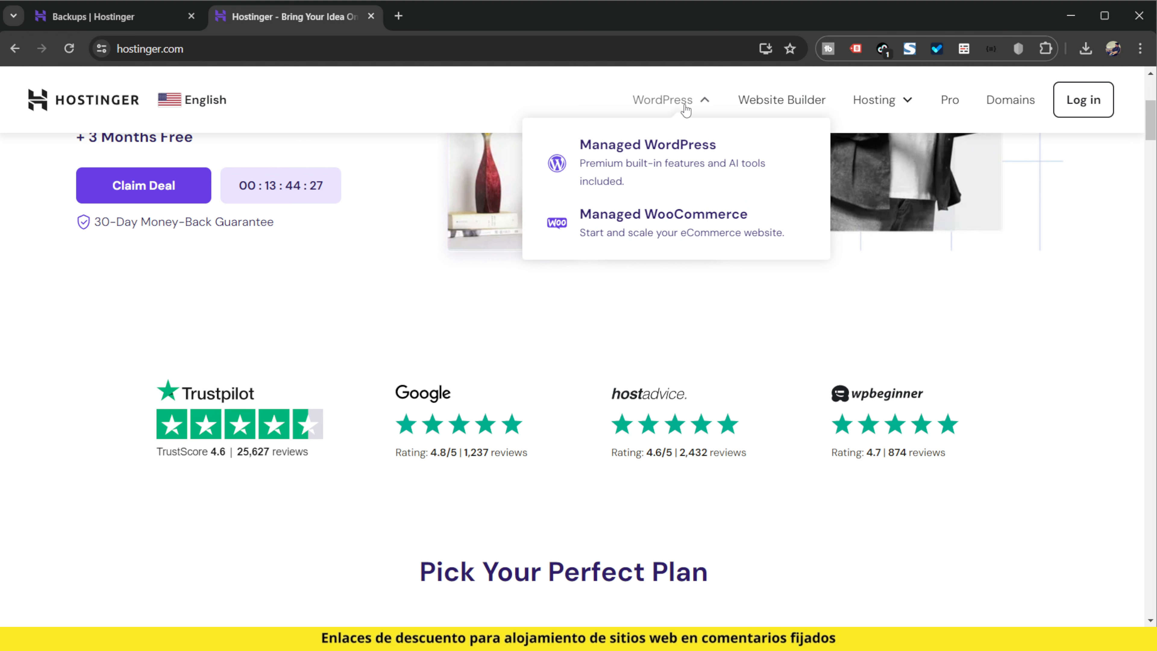
left_click(627, 166)
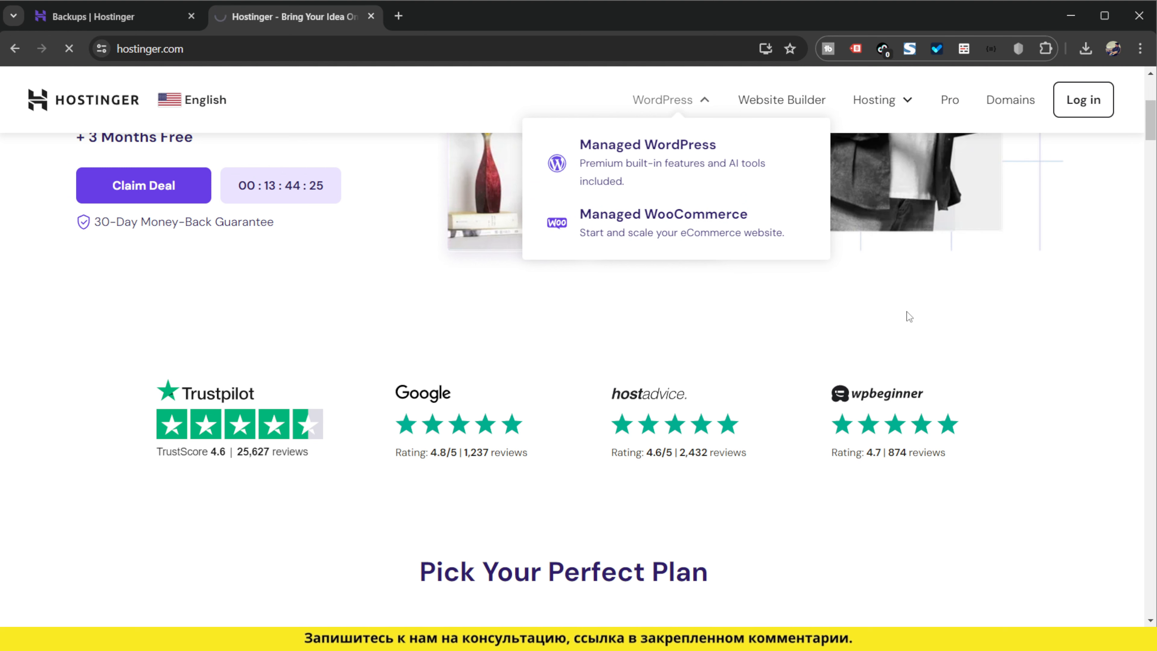
Compare the features, security and support of the Premium, Business and Cloud Startup plans, including their website limits
scroll(686, 378, "down", 10)
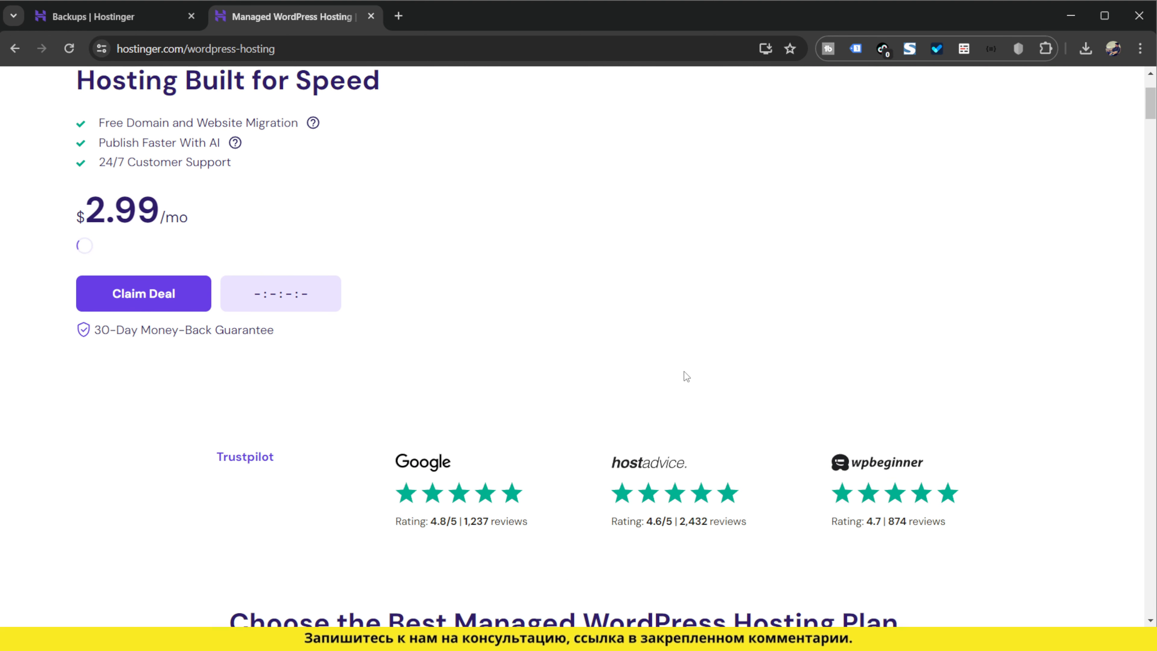
scroll(686, 378, "down", 8)
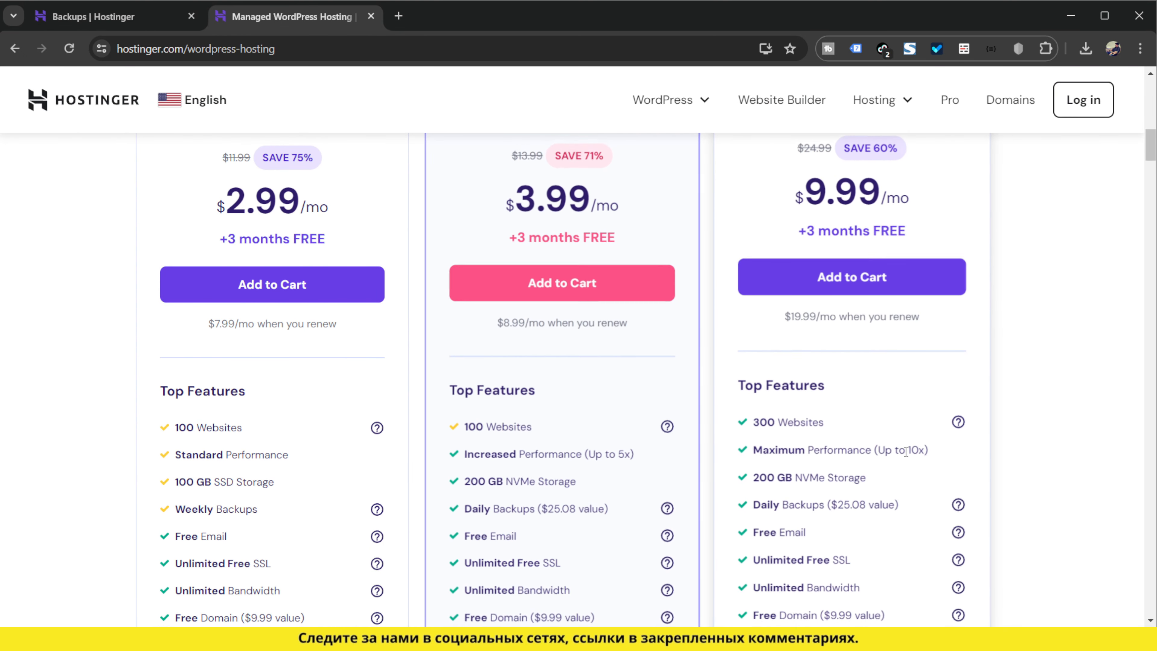
scroll(647, 361, "down", 2)
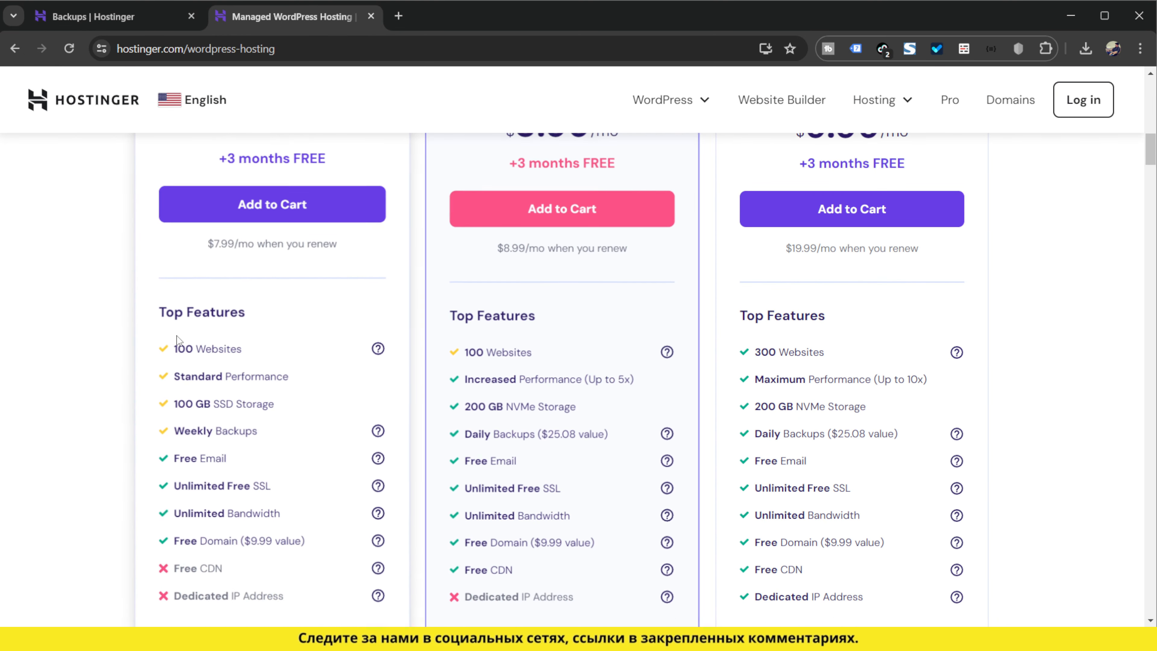
left_click_drag(176, 344, 226, 345)
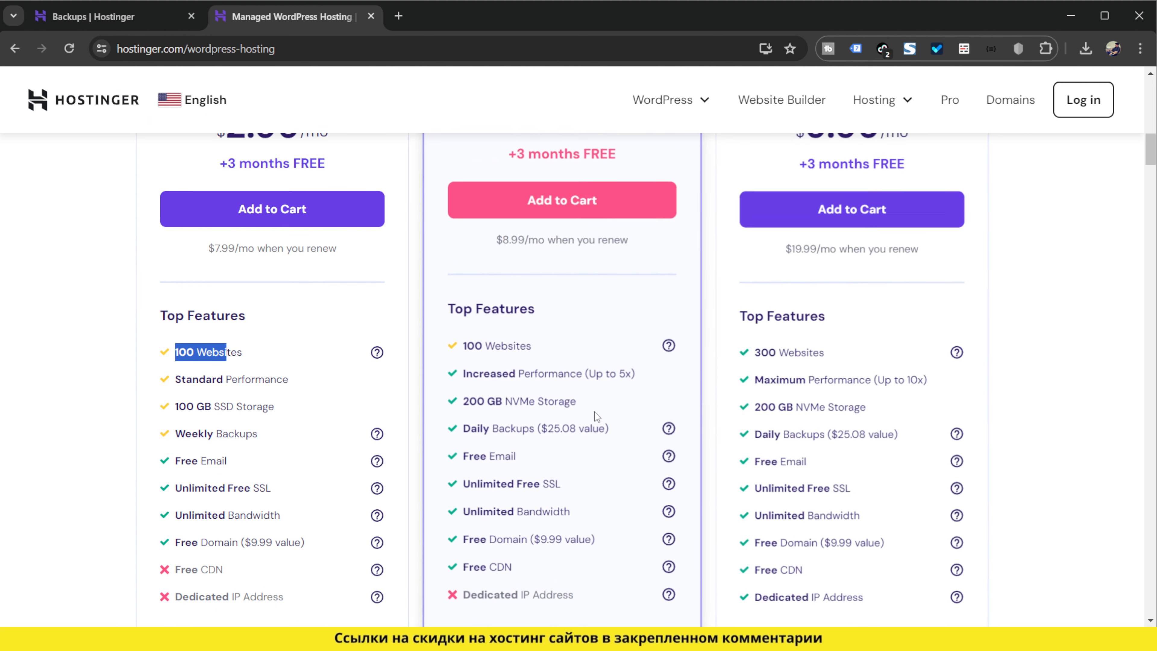
scroll(593, 415, "down", 8)
scroll(592, 419, "down", 8)
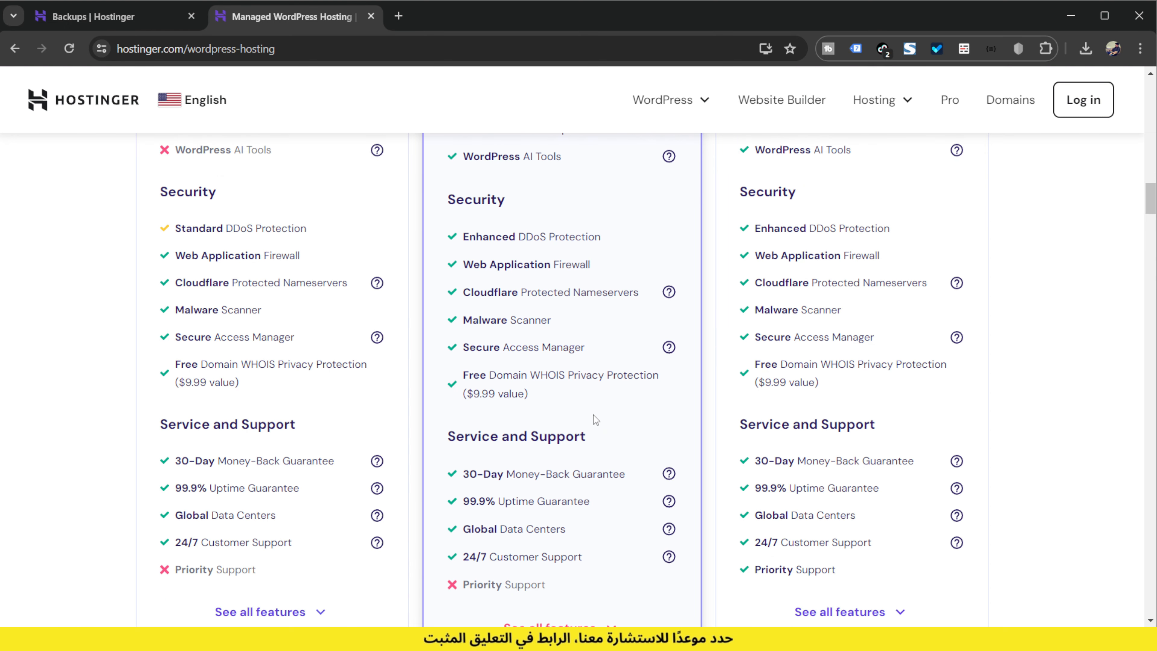
scroll(593, 415, "down", 5)
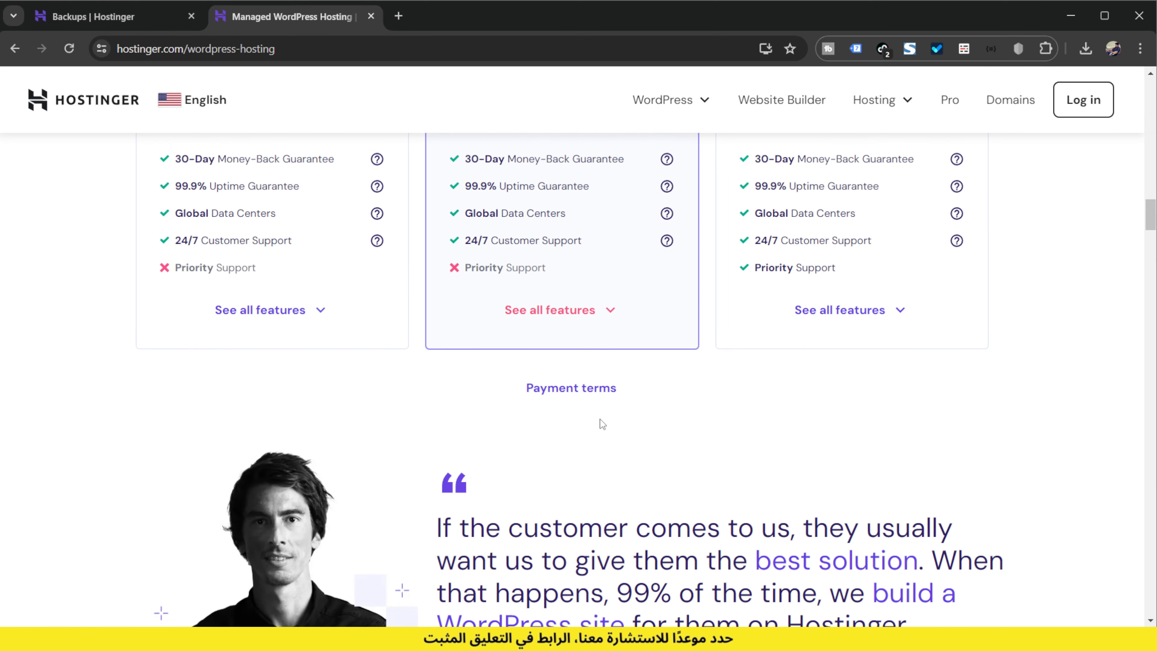
scroll(601, 420, "up", 20)
scroll(603, 428, "up", 7)
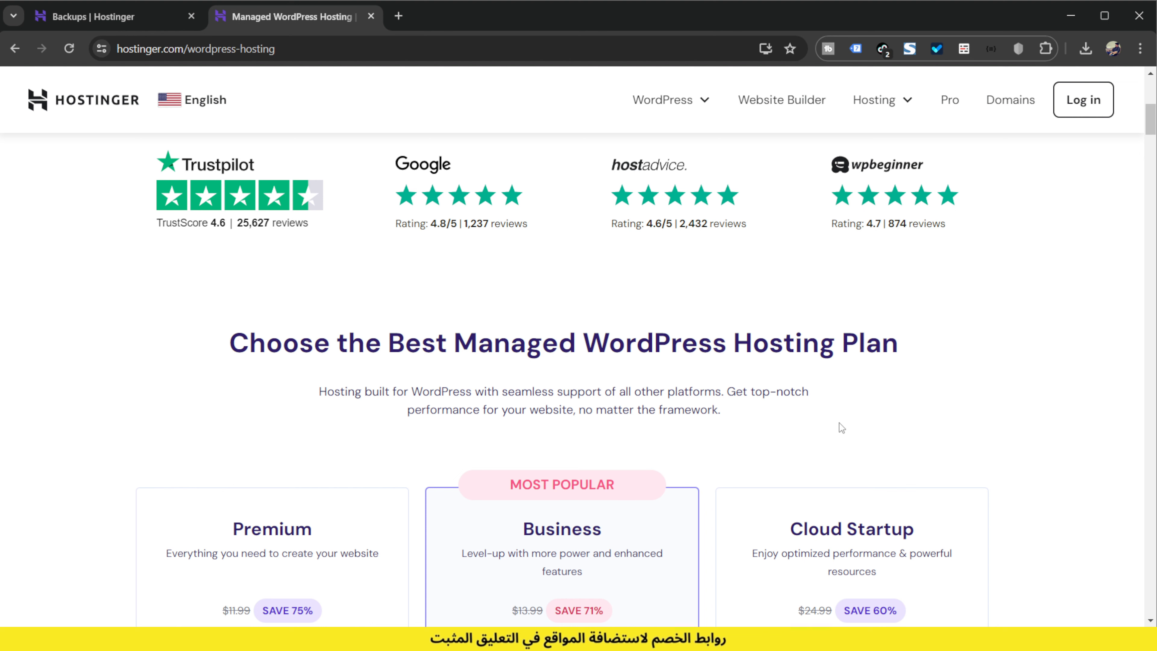
Review the WordPress hosting offer and the discounted monthly prices of its three plans
scroll(841, 427, "up", 8)
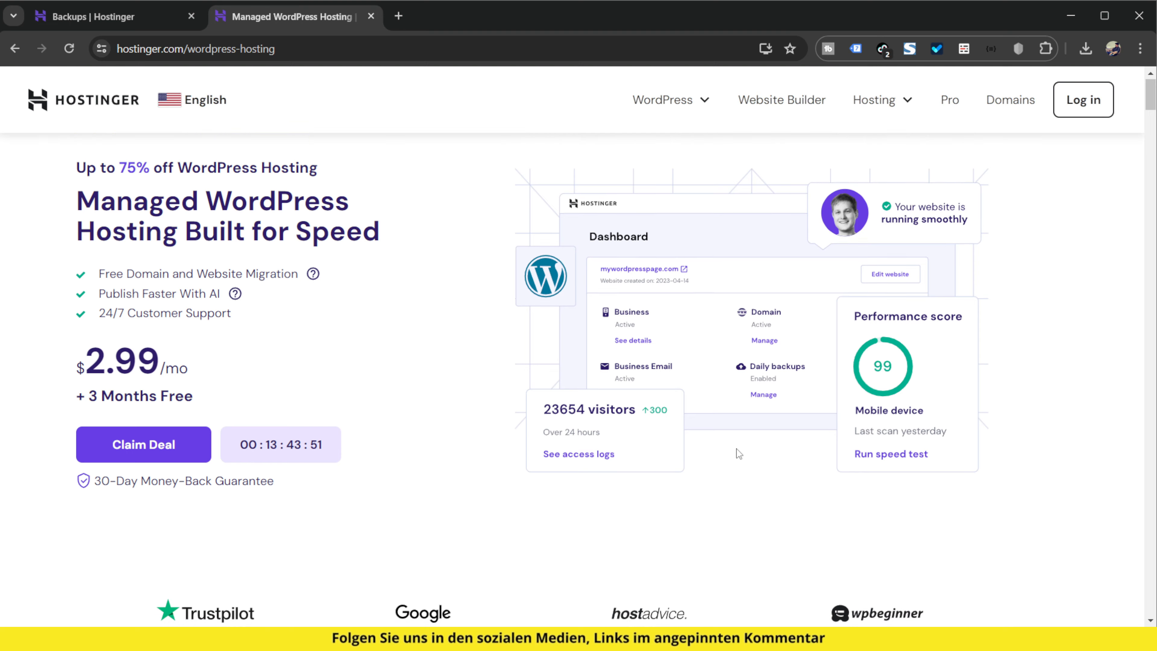
scroll(736, 451, "down", 12)
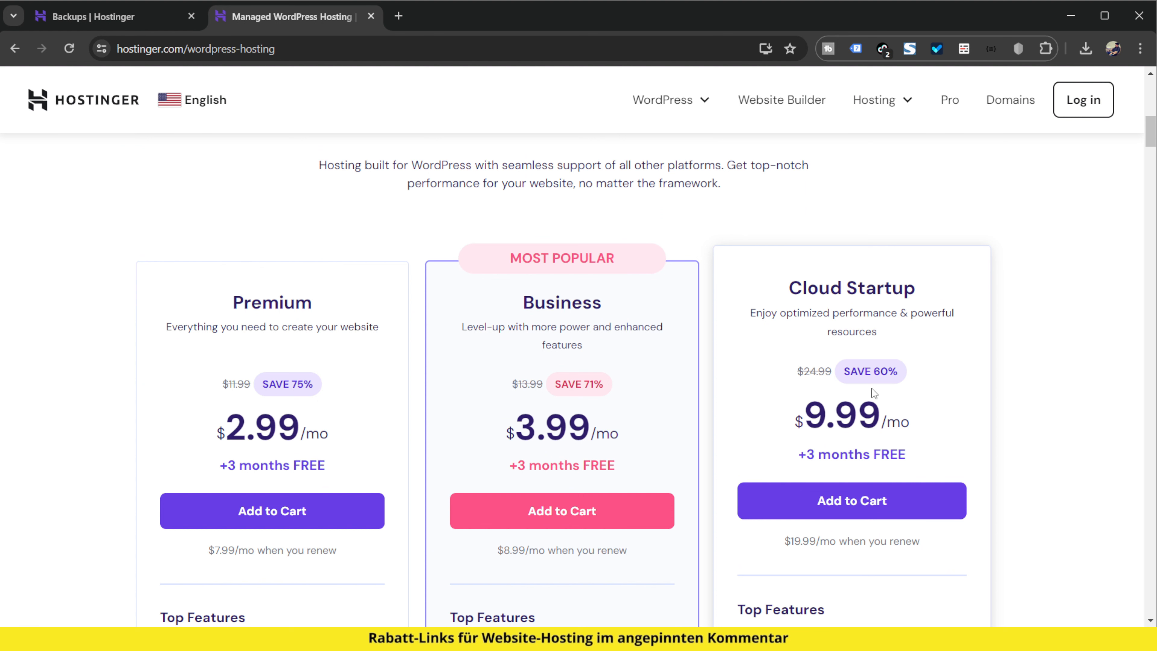
scroll(871, 389, "down", 2)
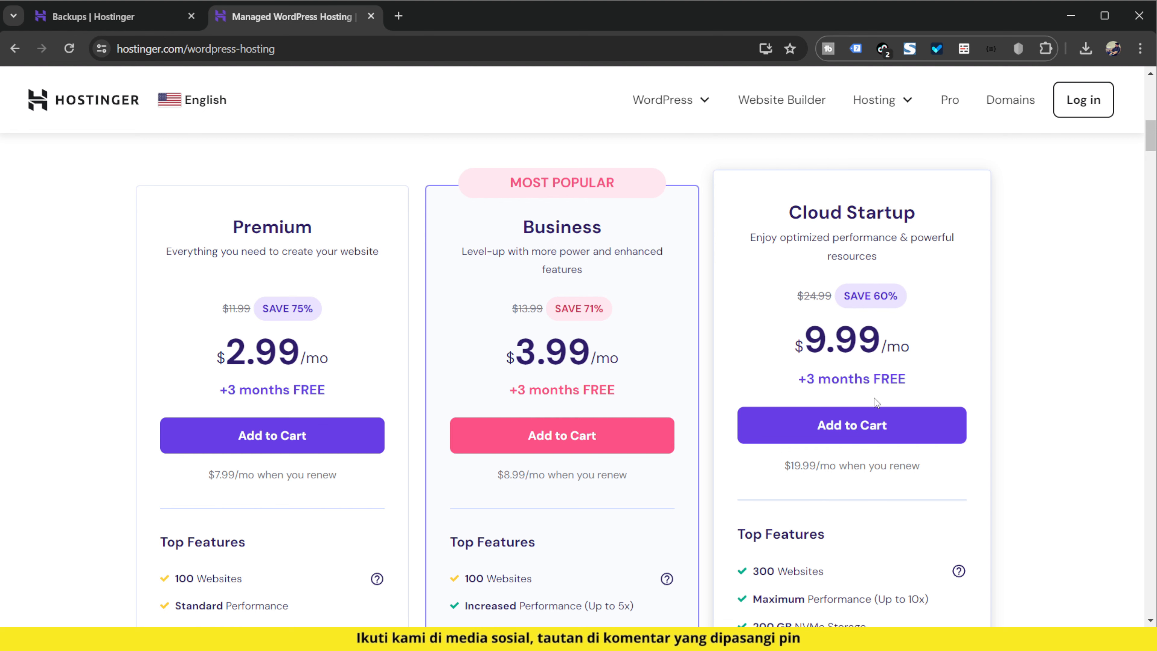
scroll(875, 401, "up", 10)
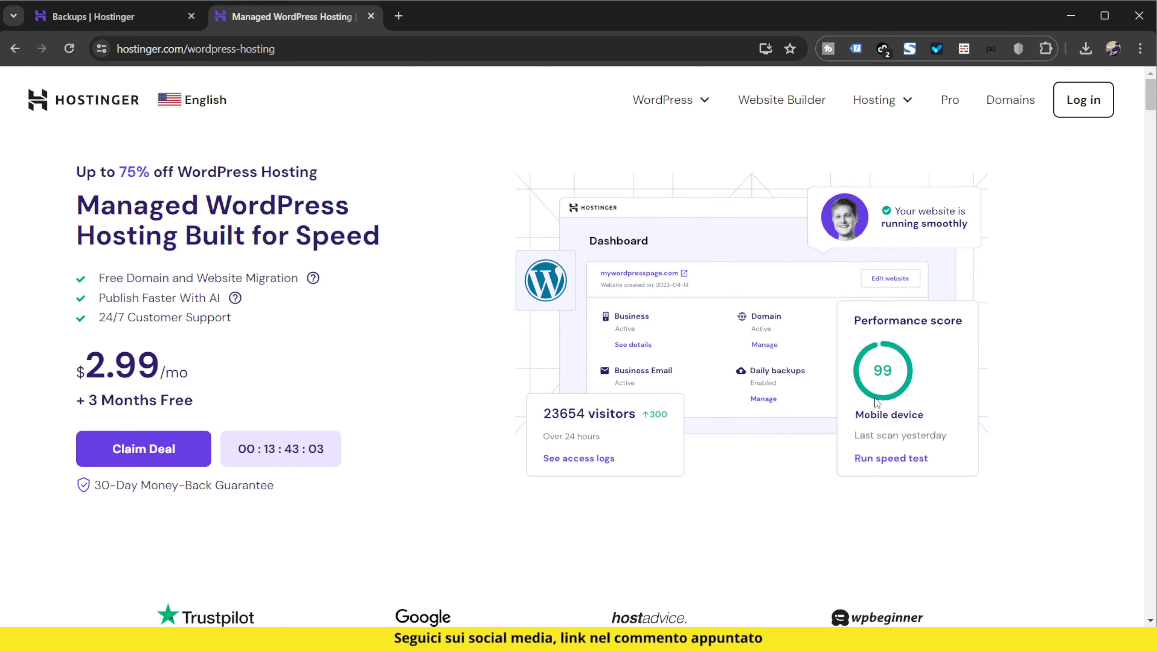
scroll(695, 431, "down", 5)
scroll(697, 435, "down", 5)
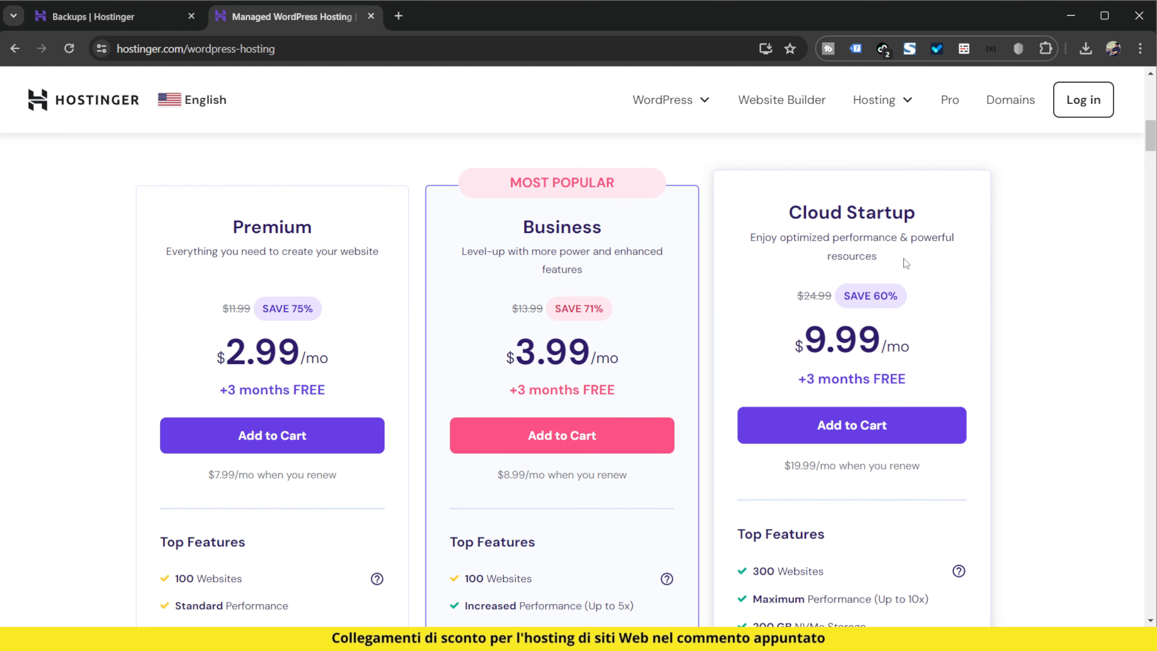
Check what the three WordPress plans include, from top features to service and support, and return to their prices
scroll(911, 274, "down", 5)
scroll(918, 330, "down", 12)
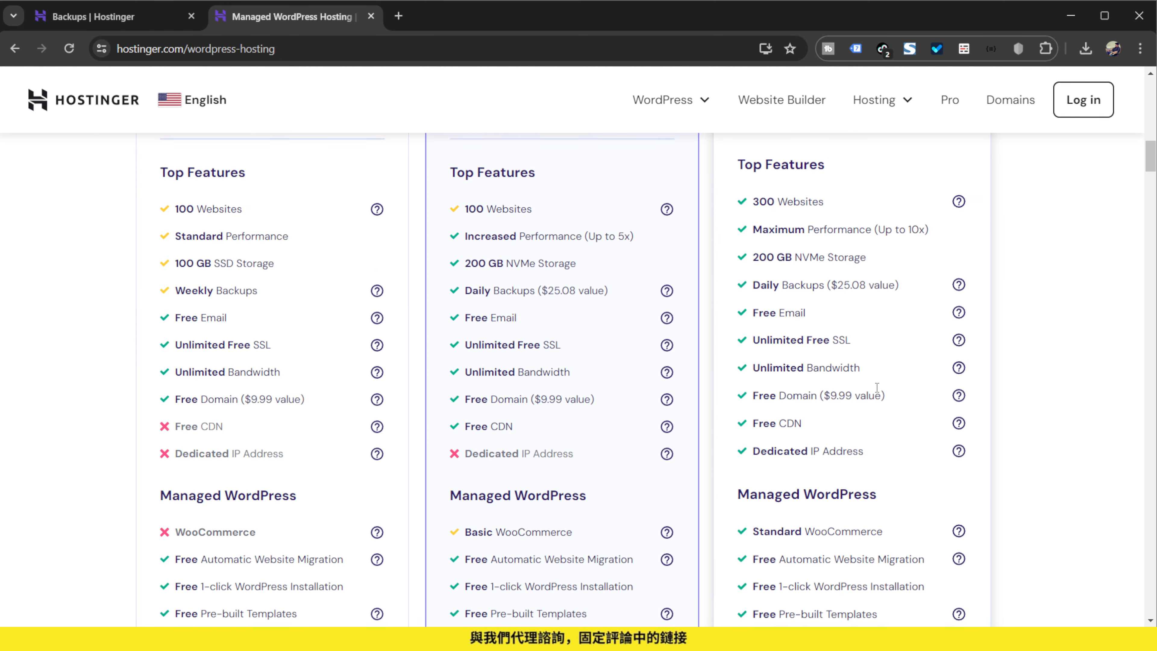
scroll(907, 433, "down", 4)
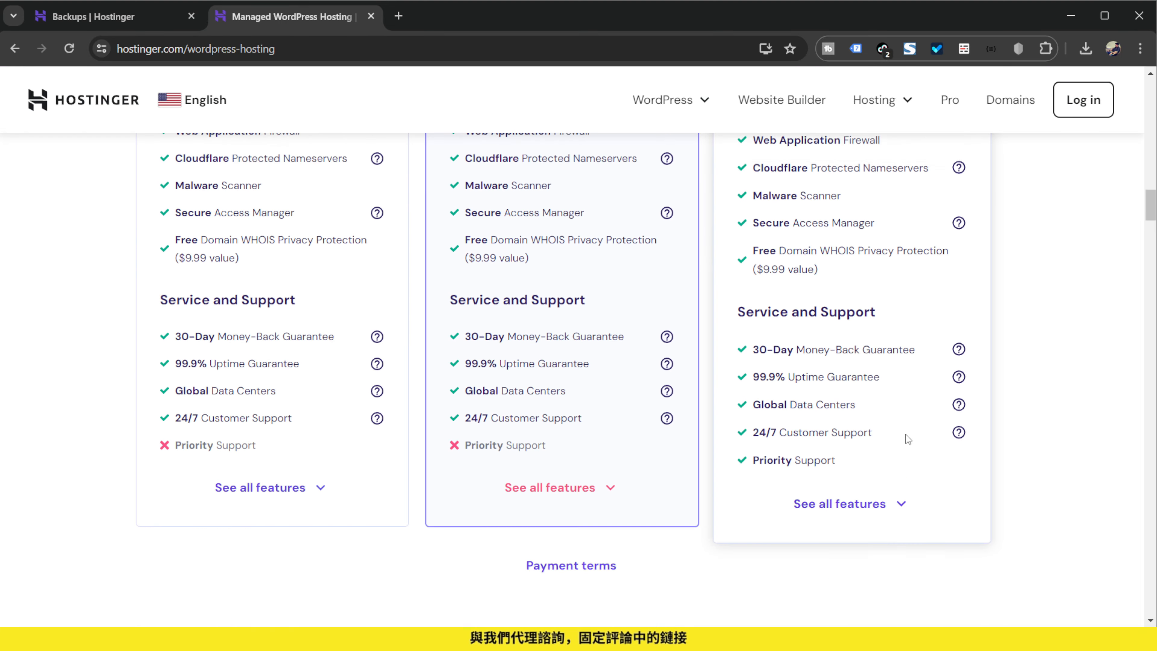
scroll(905, 434, "up", 4)
scroll(905, 441, "up", 15)
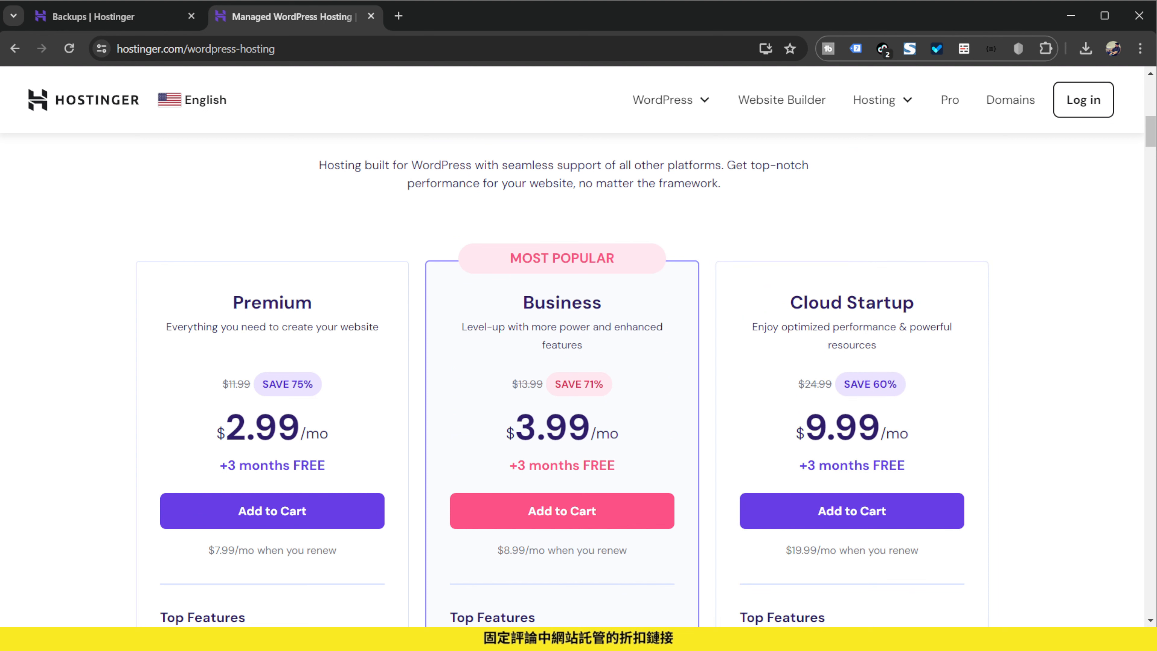
Close the hosting plans page and go to the file backups section for aulafabricando.online in hPanel
key("ctrl+w")
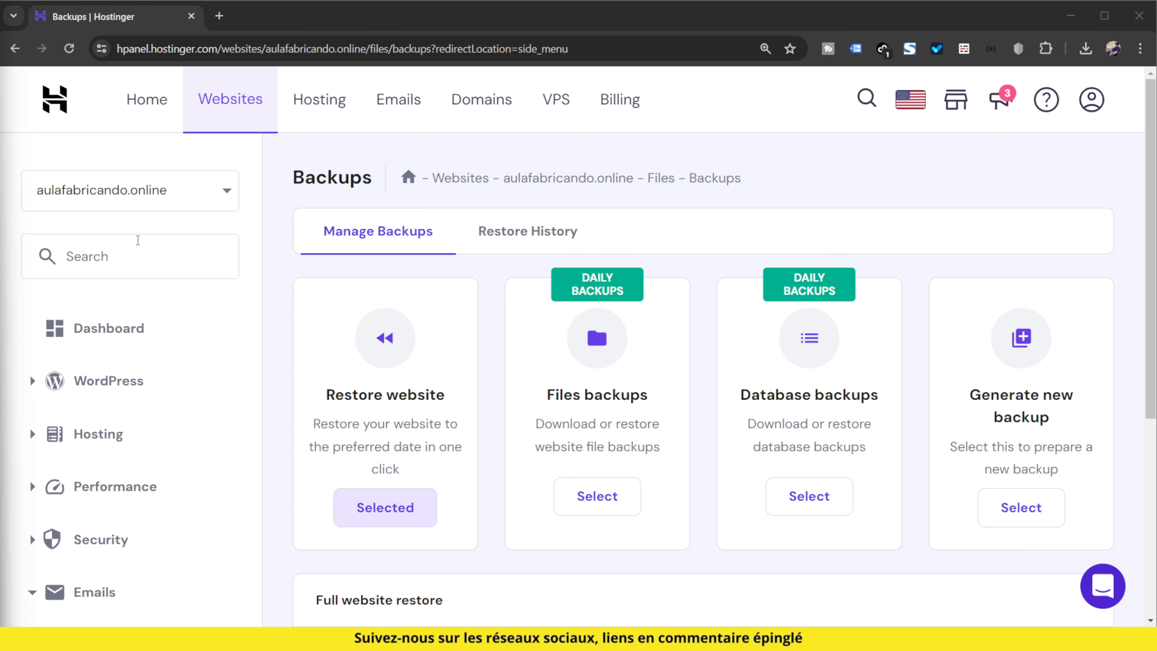
scroll(160, 338, "down", 6)
left_click(114, 466)
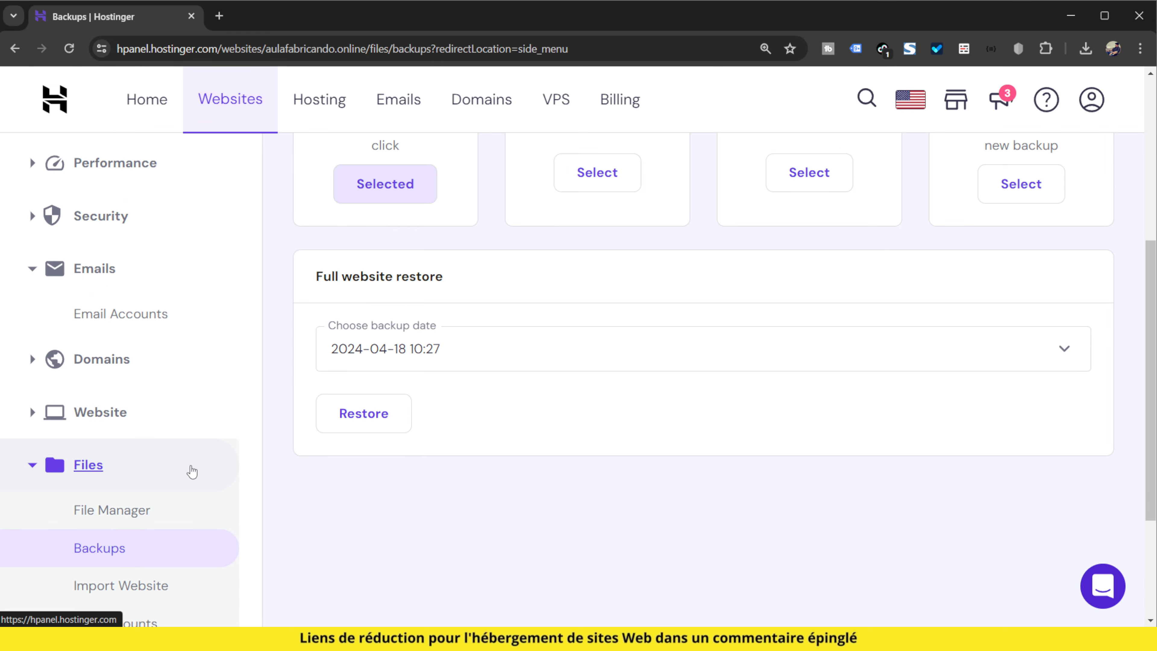
scroll(147, 421, "down", 3)
left_click(103, 403)
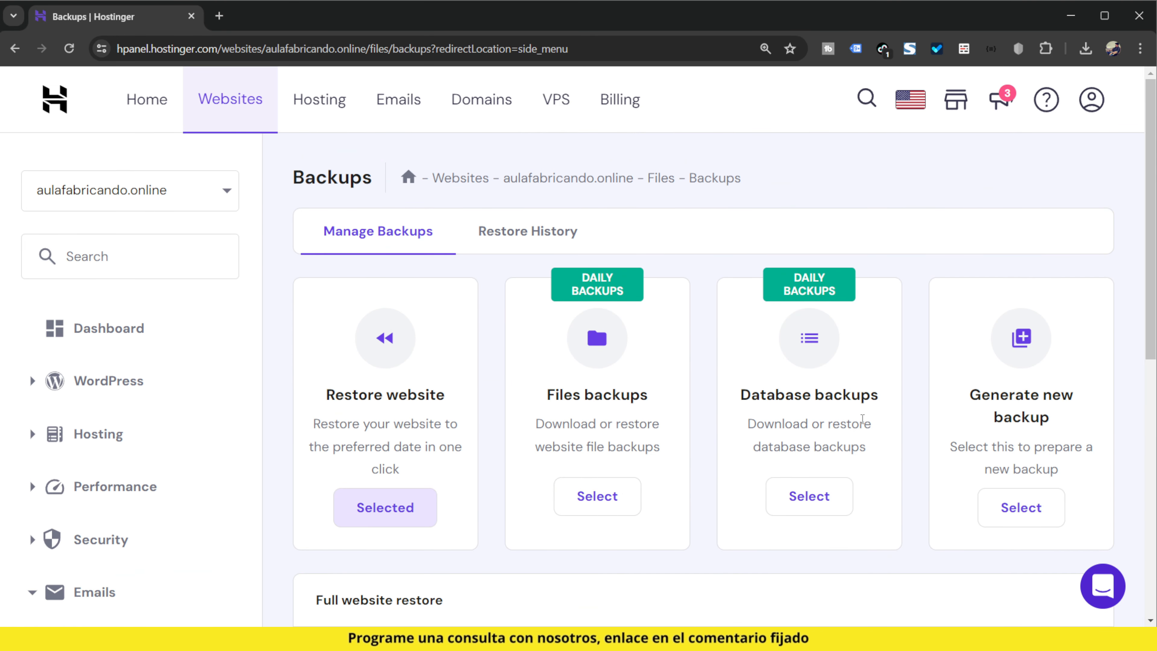
Generate a new backup of the website's current files and databases and confirm the request
scroll(983, 371, "down", 1)
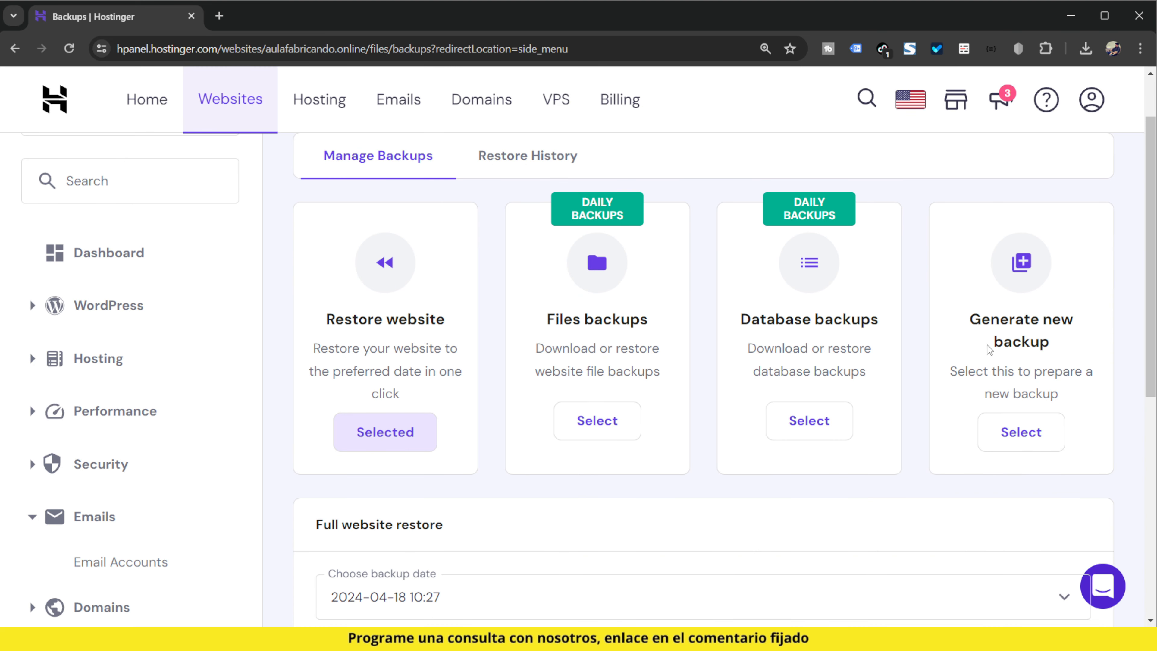
left_click(1042, 449)
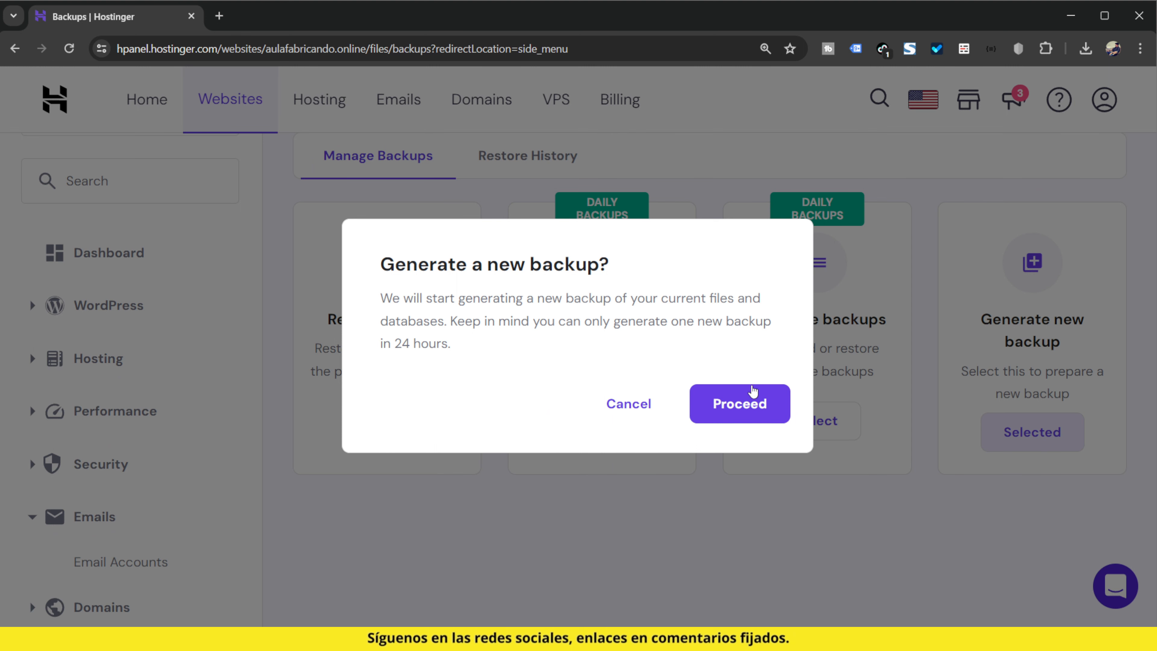
left_click(749, 409)
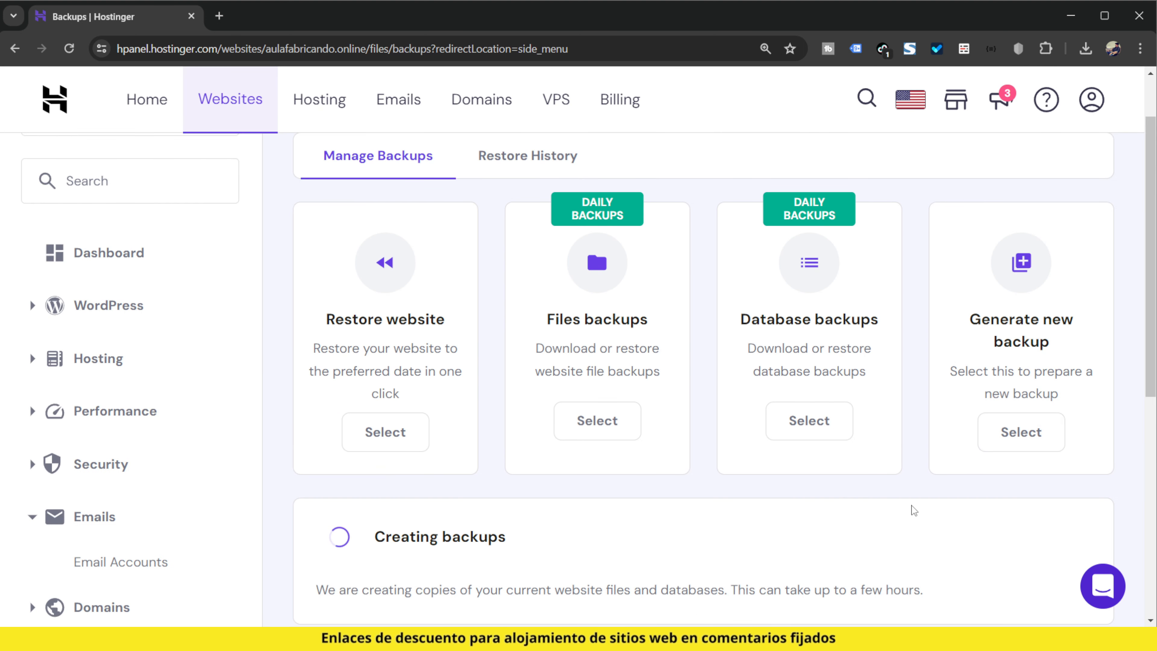
scroll(865, 483, "down", 3)
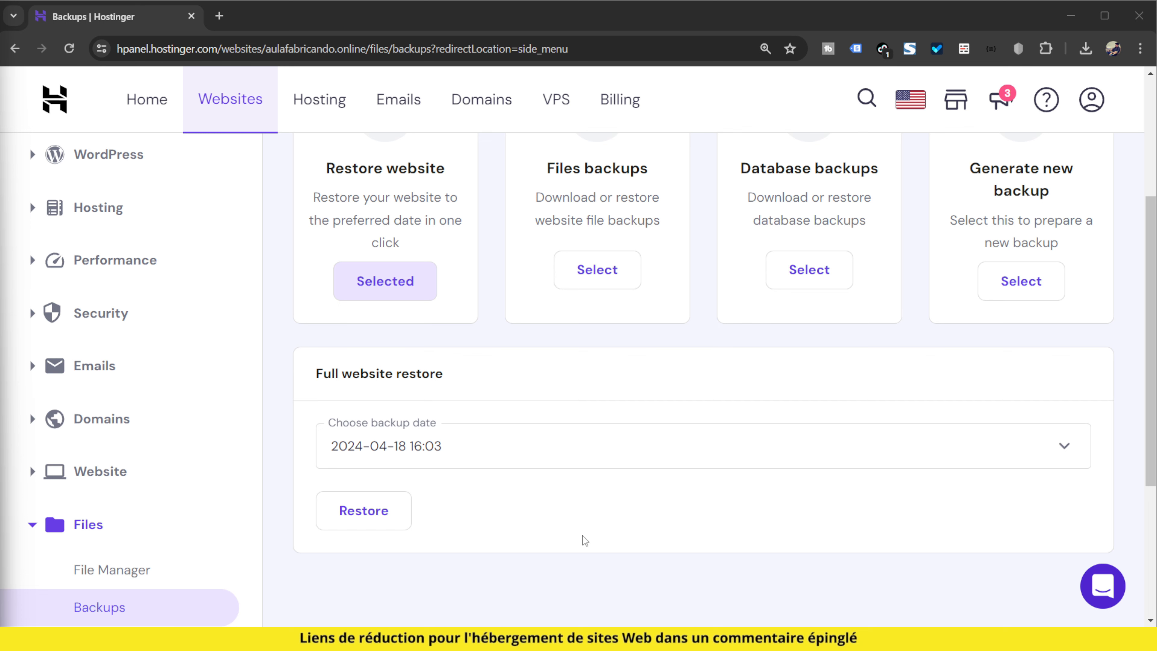
Select the website restore option and check the backup dates available for a full website restore
scroll(585, 540, "up", 5)
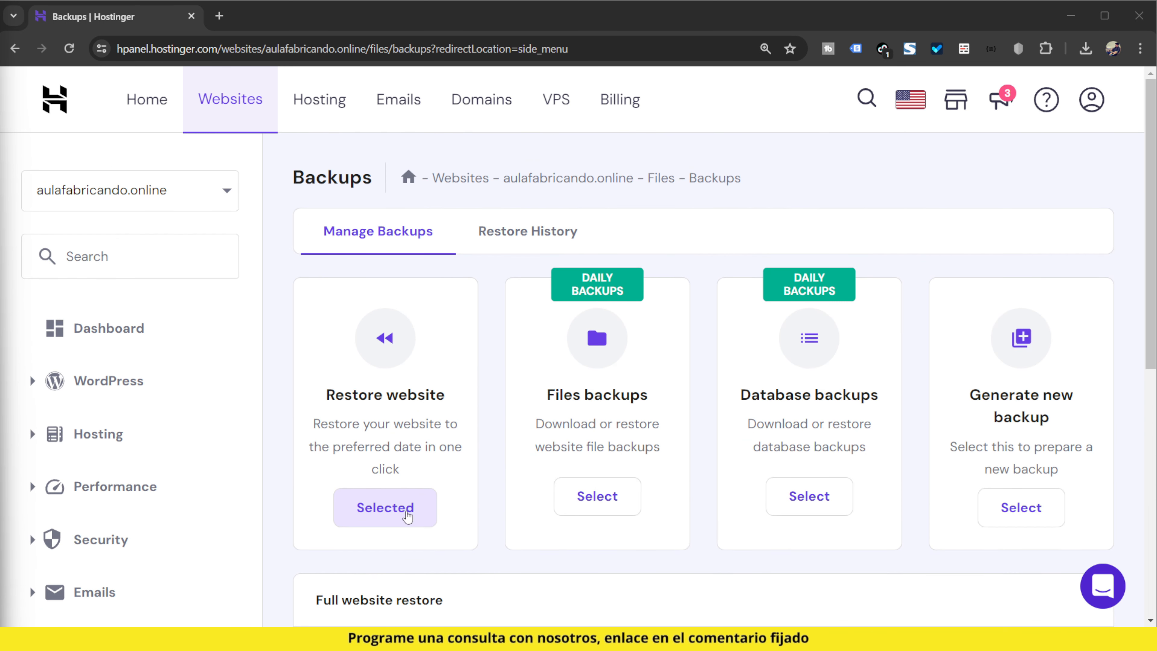
left_click(409, 505)
scroll(409, 507, "down", 10)
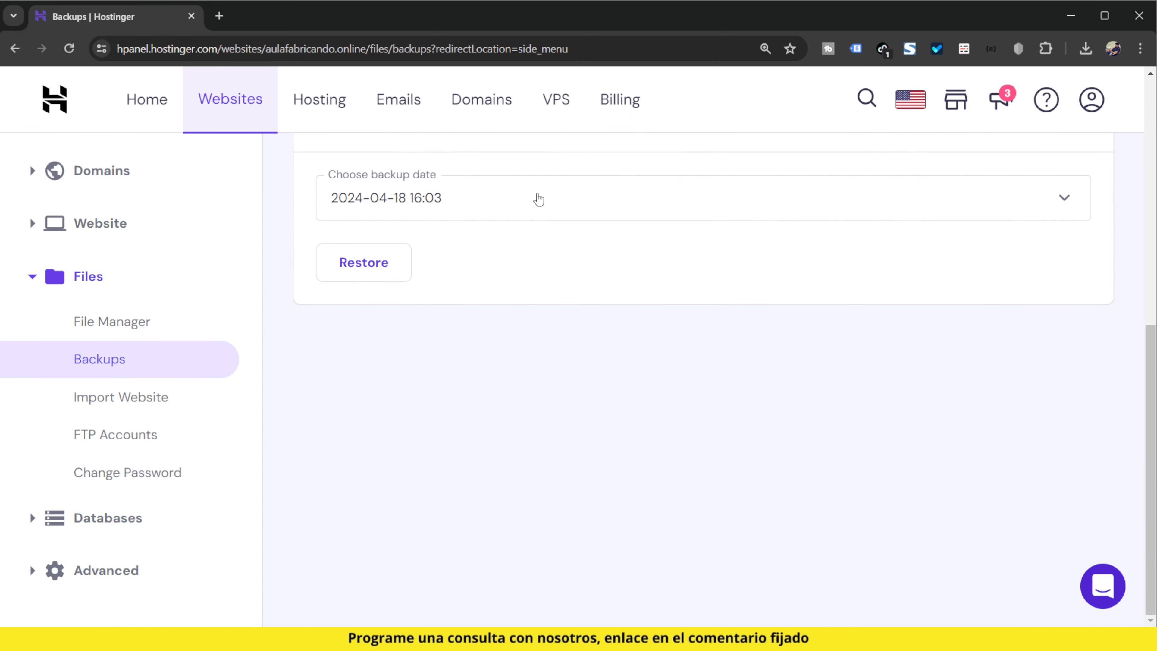
left_click(503, 205)
left_click(498, 201)
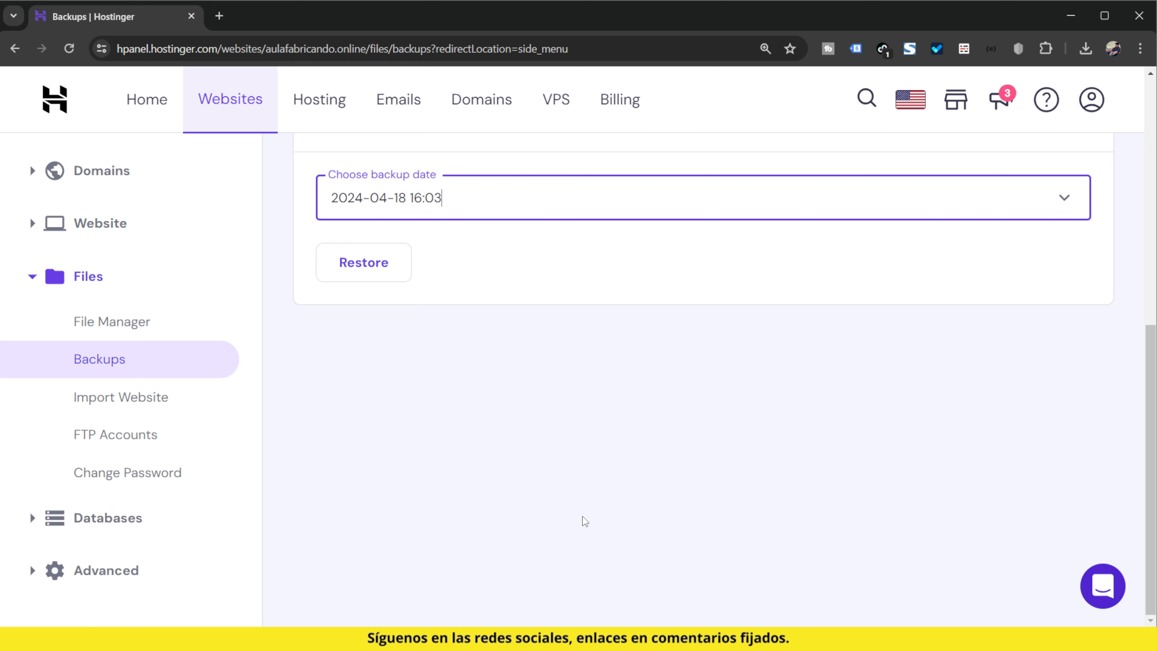
scroll(583, 522, "up", 3)
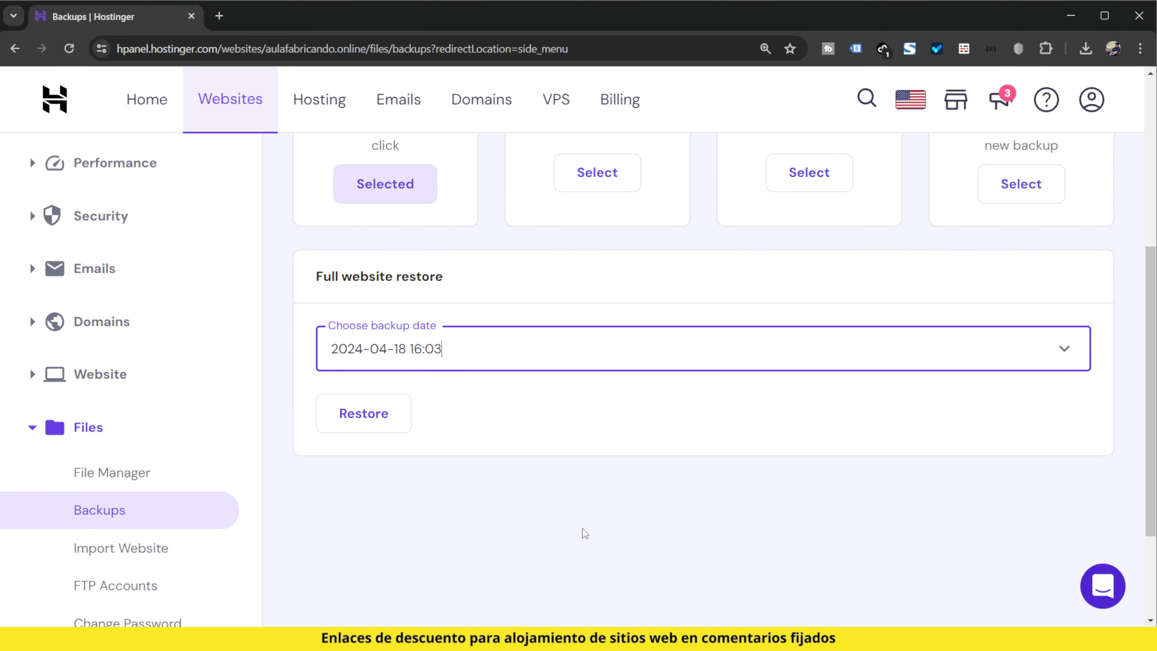
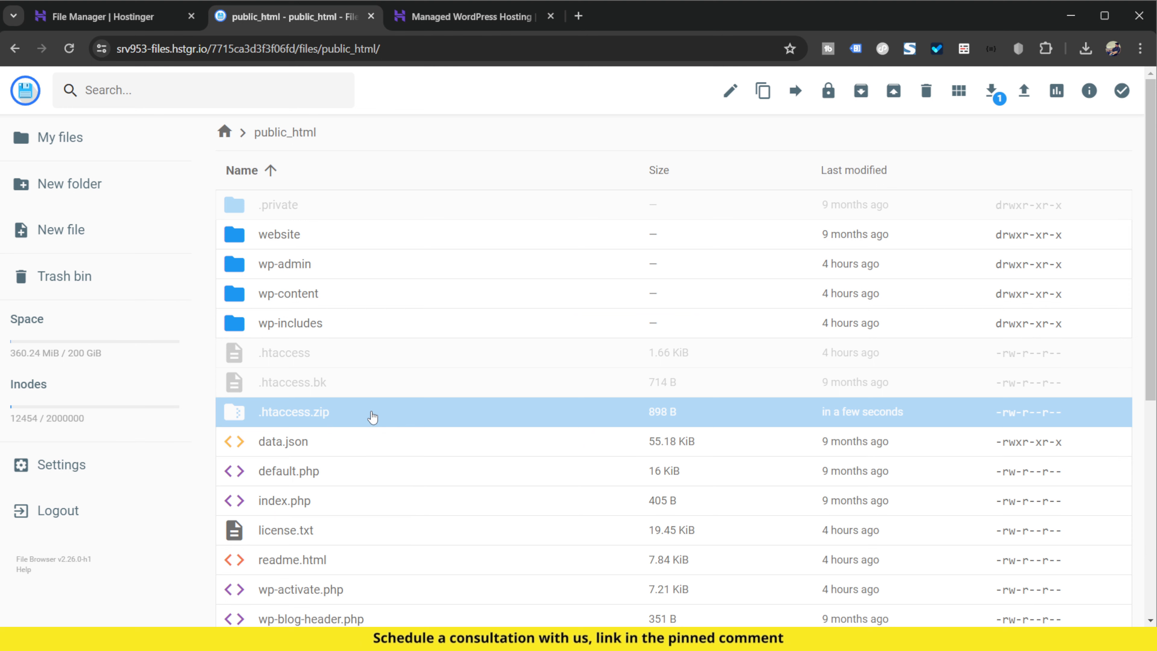
Open the .htaccess file in public_html and examine its rules down to the end
double_click(303, 354)
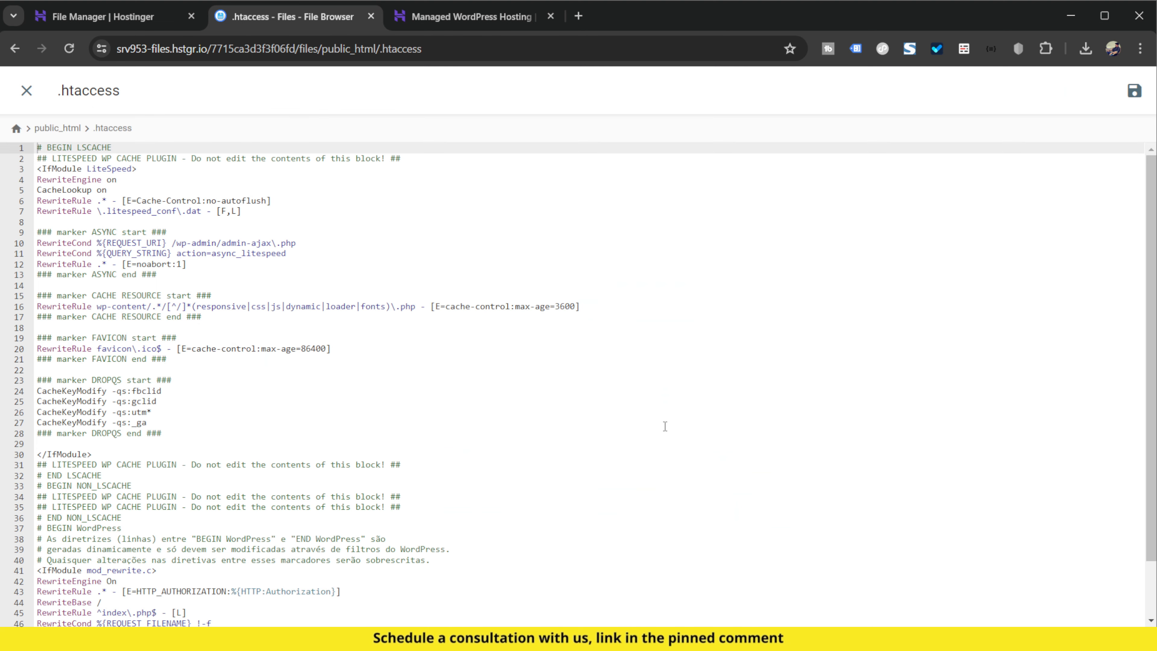
scroll(500, 366, "down", 2)
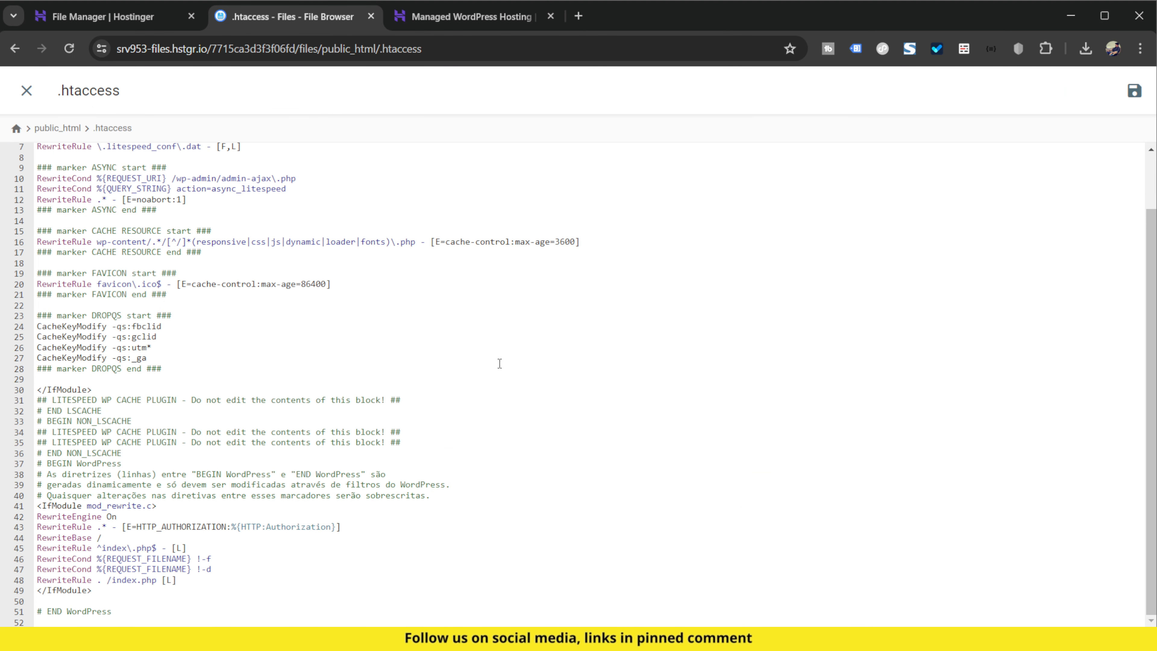
Enlarge the .htaccess text and examine its LiteSpeed cache and WordPress rules from start to end
key("ctrl+plus")
key("ctrl+plus")
key("ctrl+plus")
key("ctrl+plus")
key("ctrl+plus")
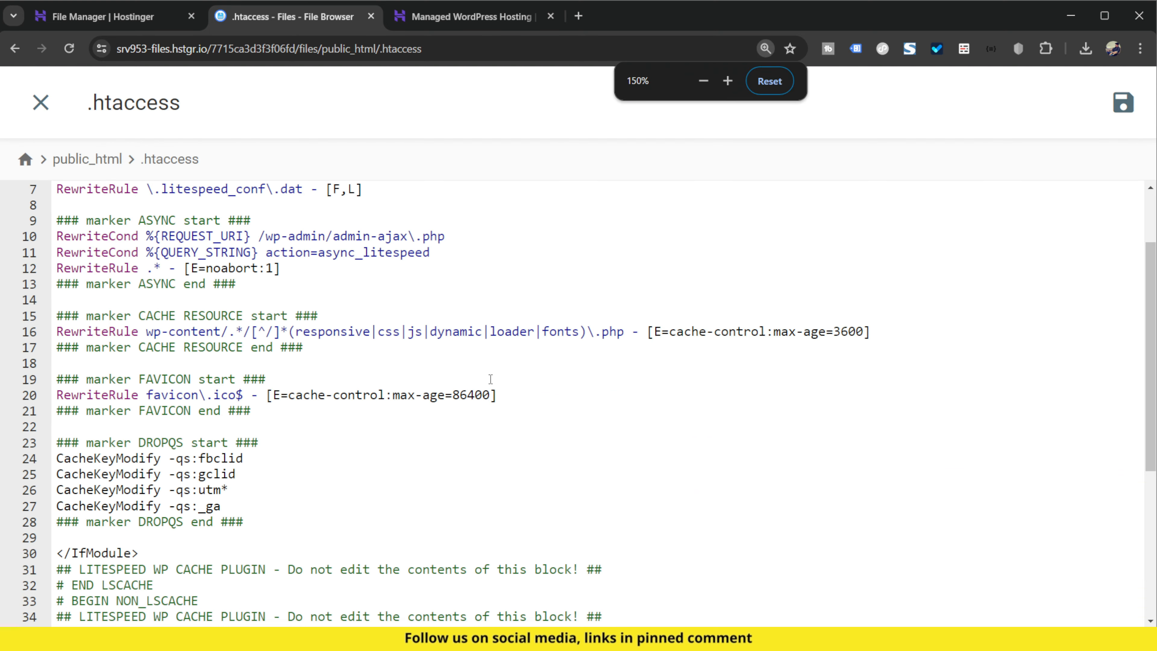
scroll(490, 379, "up", 3)
scroll(485, 383, "down", 4)
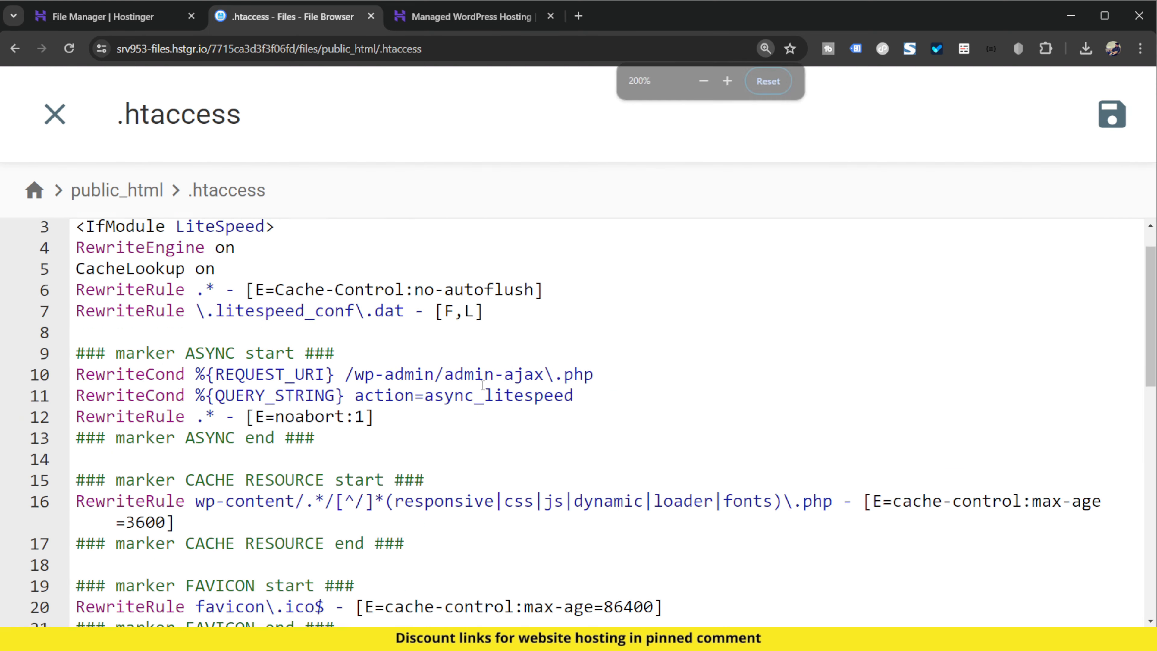
scroll(482, 385, "down", 8)
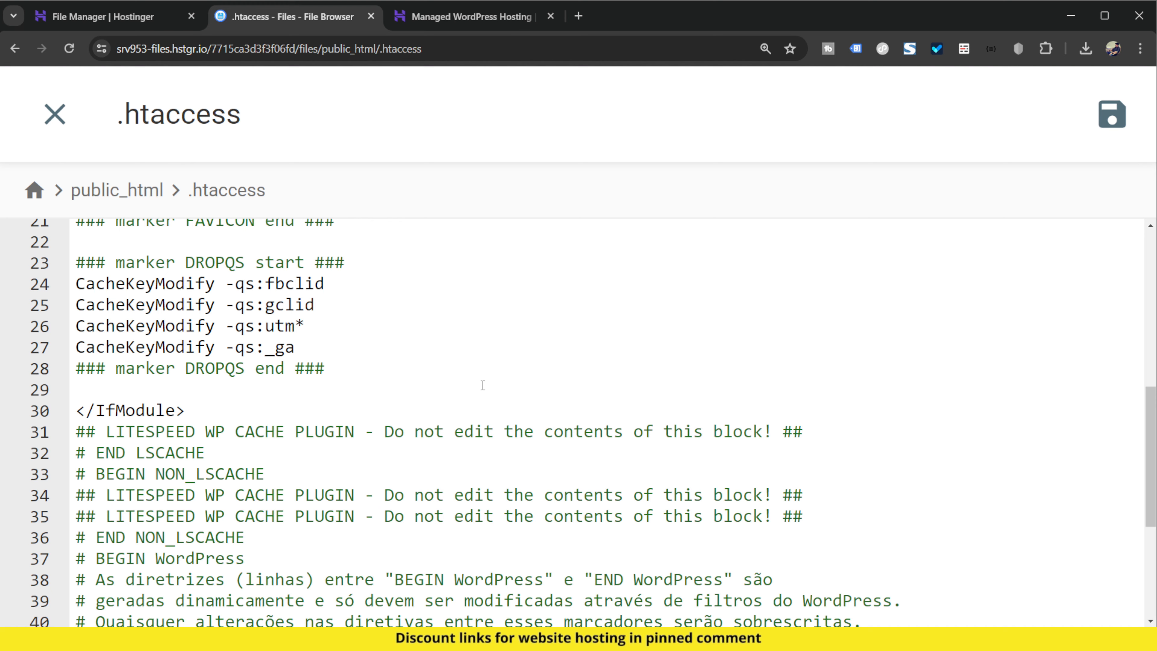
scroll(482, 385, "up", 11)
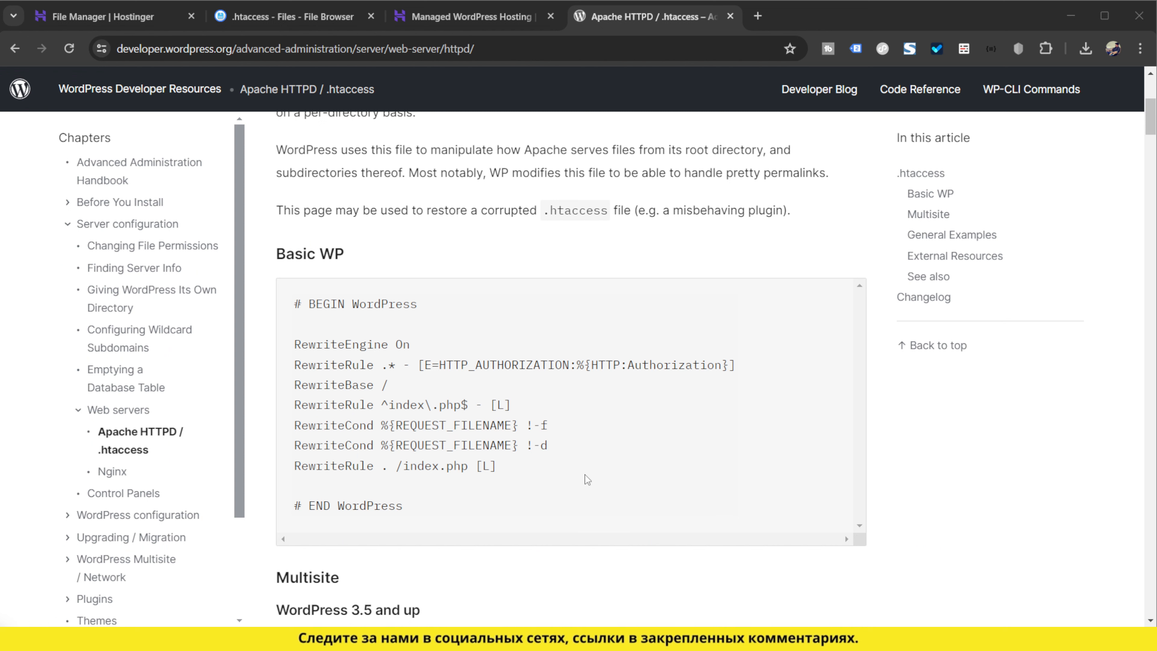
Copy the Basic WP code block, from # BEGIN WordPress to # END WordPress, from the WordPress developer page
left_click(481, 515)
left_click_drag(480, 515, 296, 305)
right_click(341, 381)
left_click(366, 396)
Replace the entire contents of the .htaccess file with the copied Basic WP rules
left_click(291, 16)
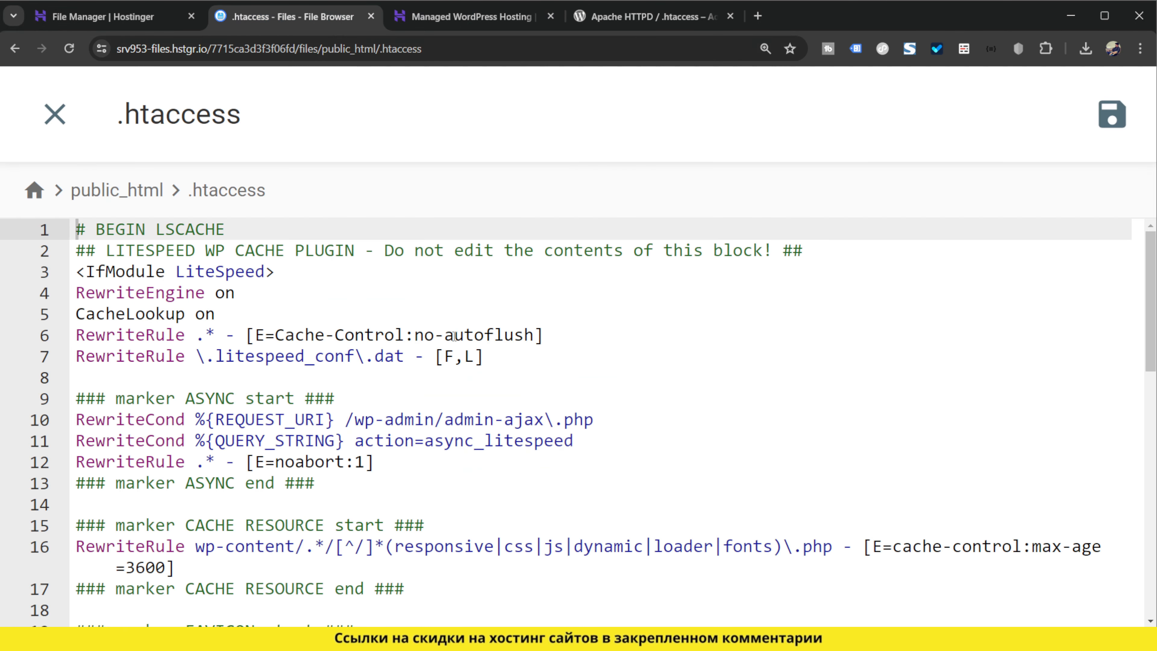
left_click(465, 381)
key("ctrl+a")
key("ctrl+v")
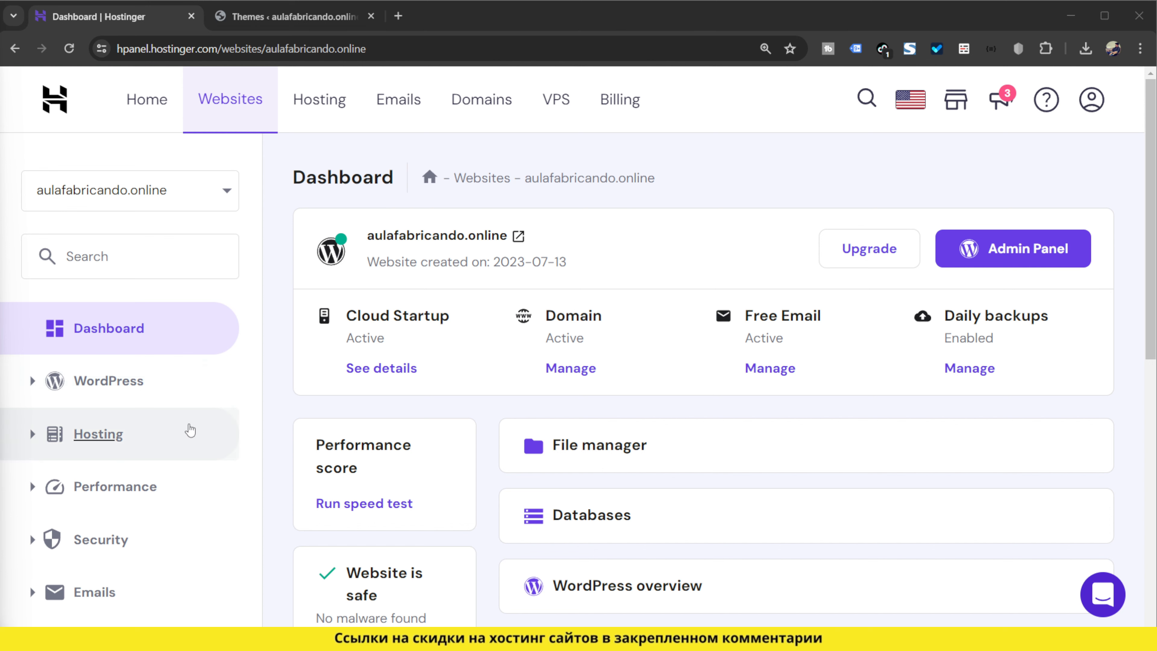
Open the file manager for the files of aulafabricando.online and enter the public_html folder
scroll(189, 431, "down", 10)
left_click(139, 220)
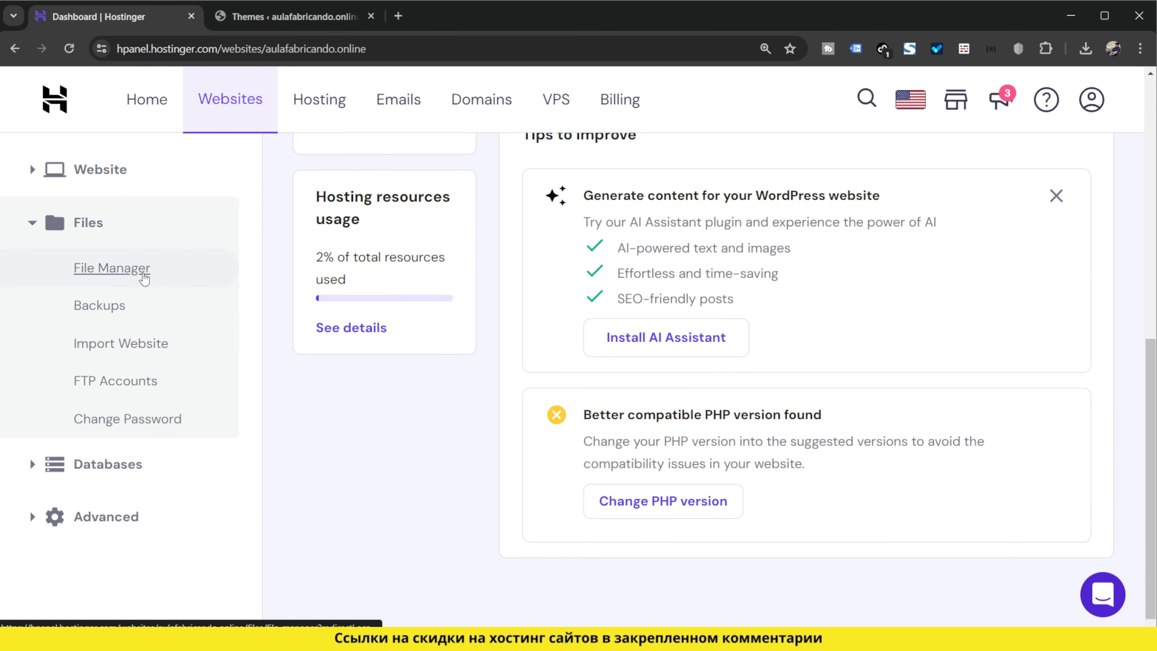
left_click(111, 266)
left_click(474, 287)
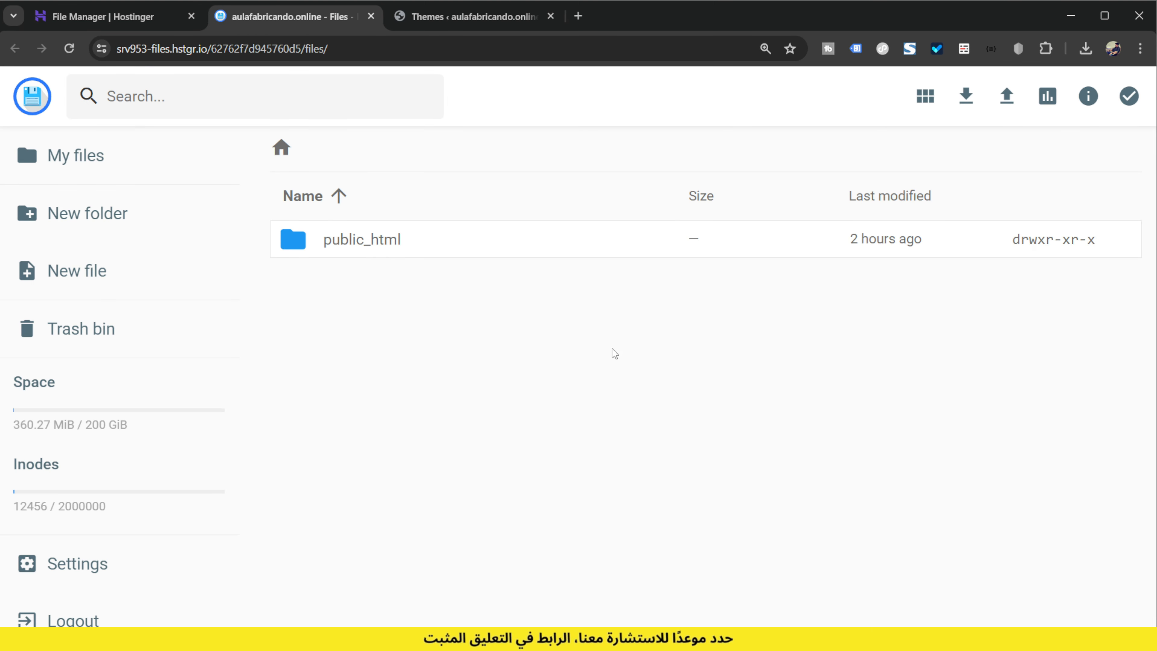
double_click(394, 254)
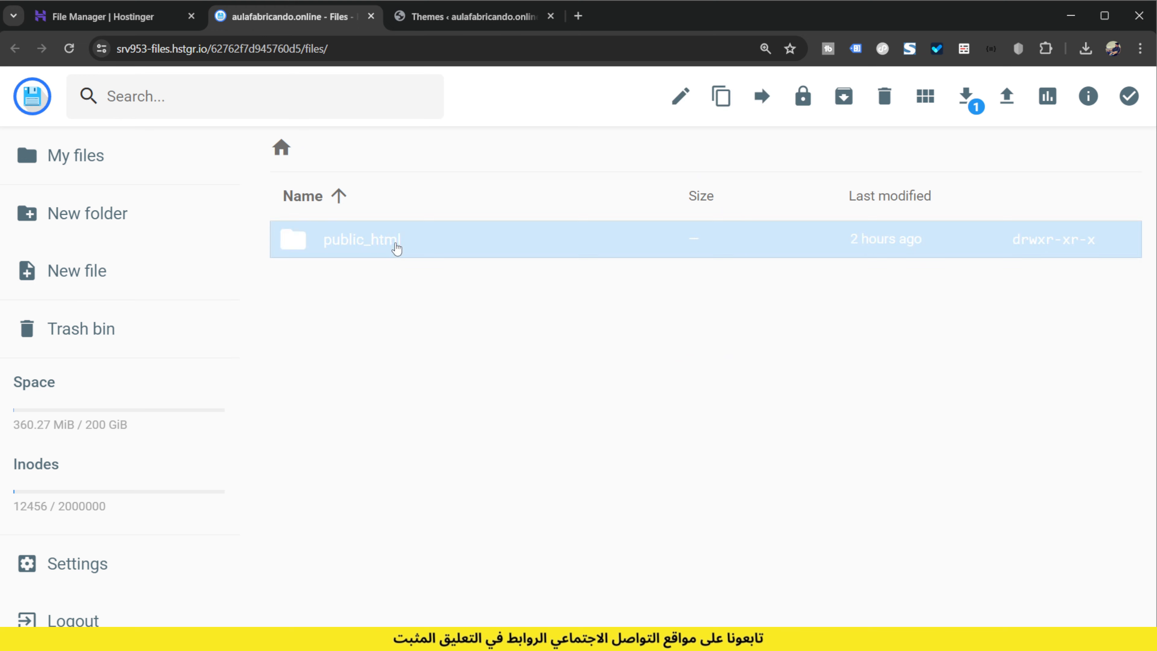
Find wp-config.php in public_html and open it for editing
scroll(491, 398, "down", 3)
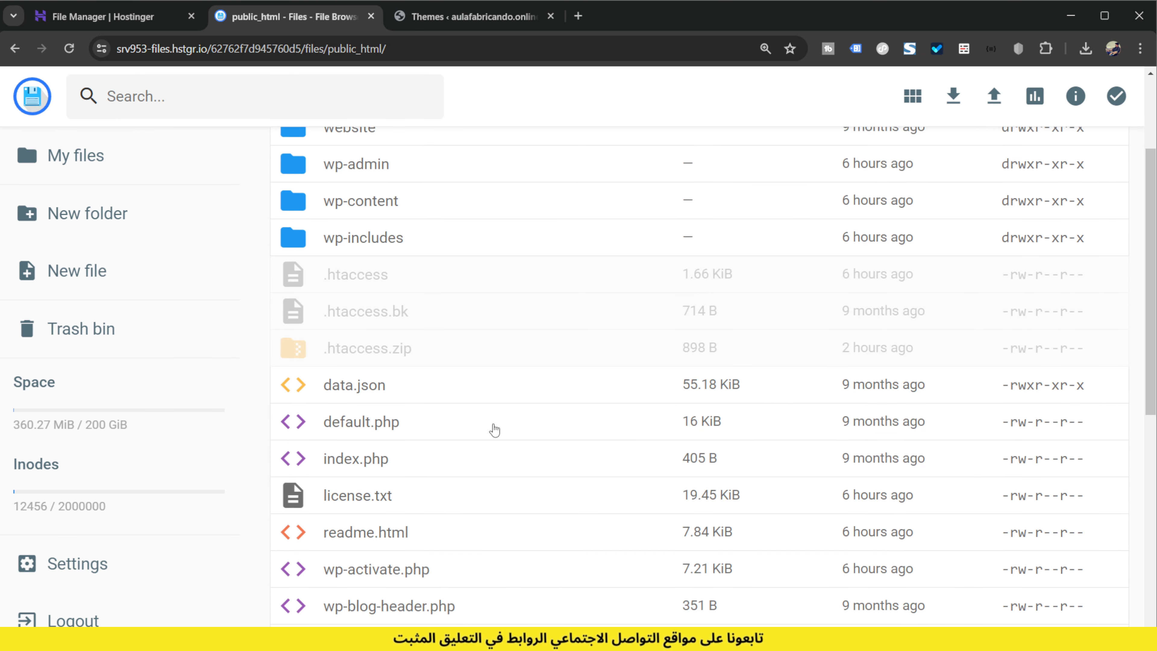
scroll(454, 442, "down", 5)
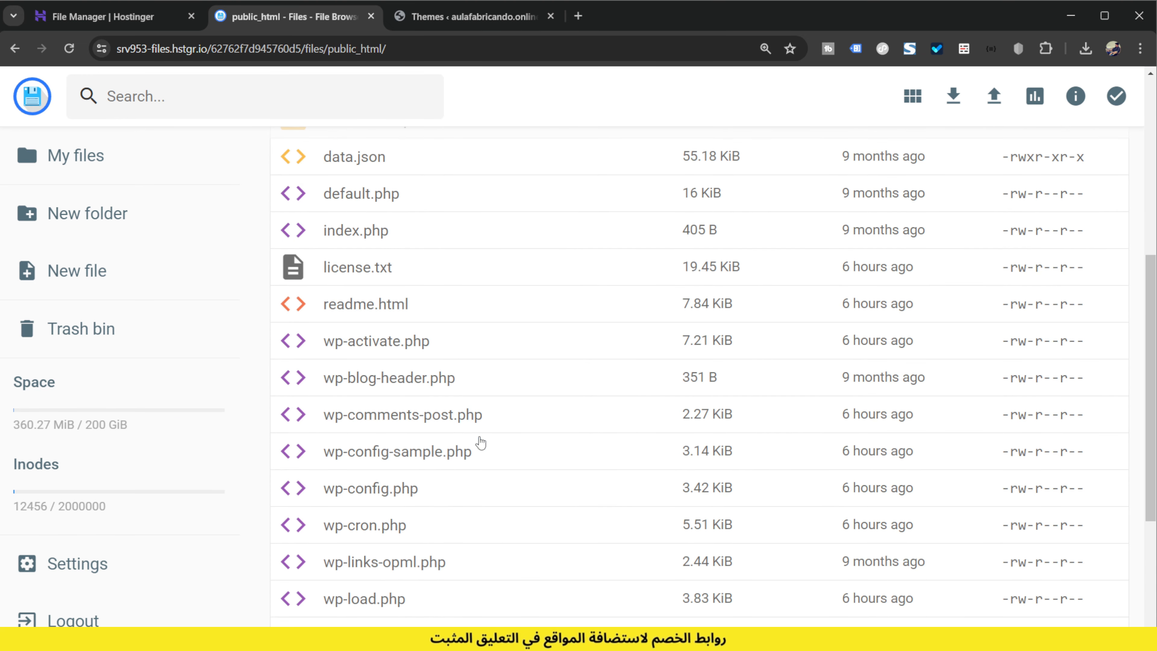
left_click(429, 492)
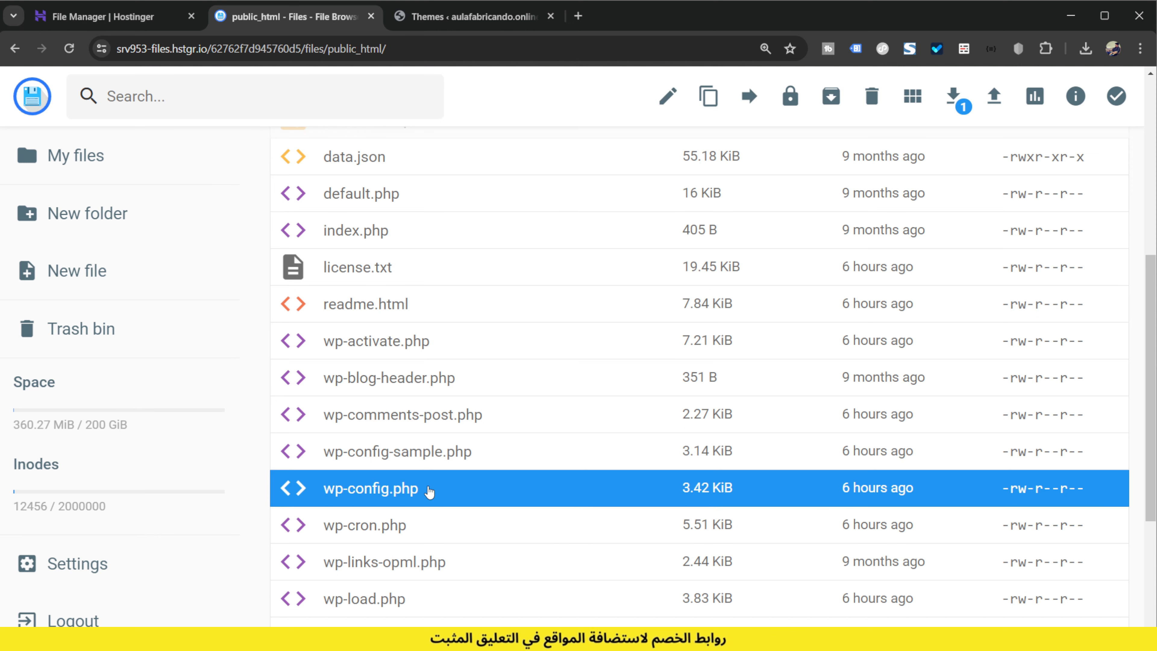
double_click(429, 491)
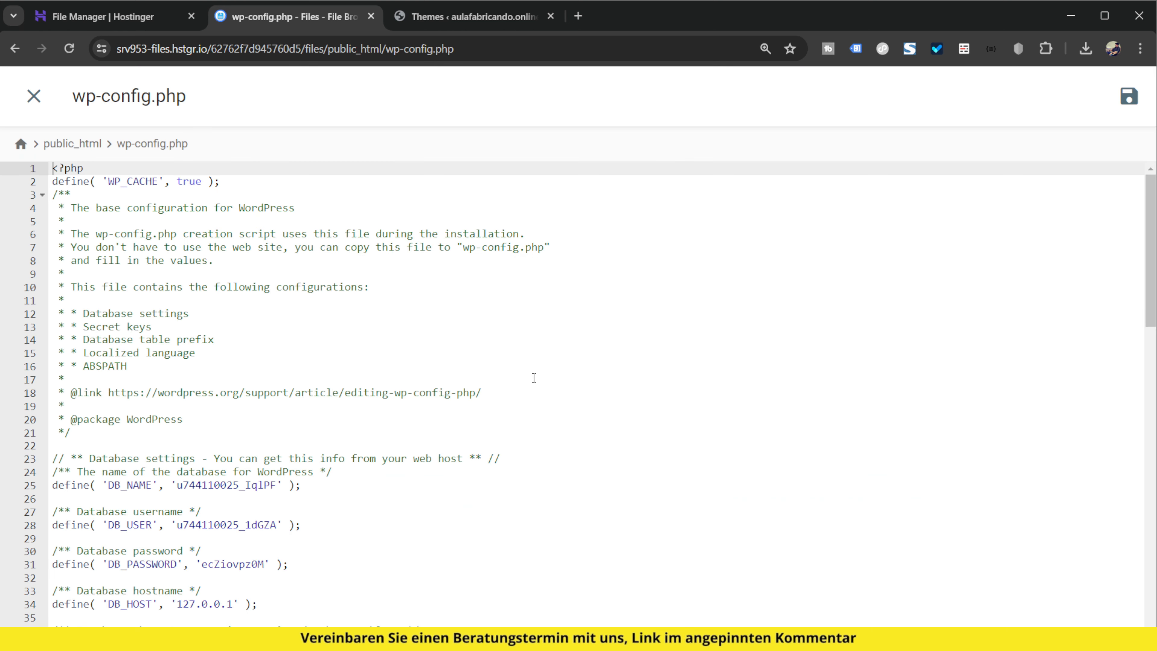
Insert defines for WP_DEBUG true, WP_DEBUG_DISPLAY false and WP_DEBUG_LOG true after the ABSPATH block in wp-config.php, followed by a blank line
scroll(534, 378, "down", 15)
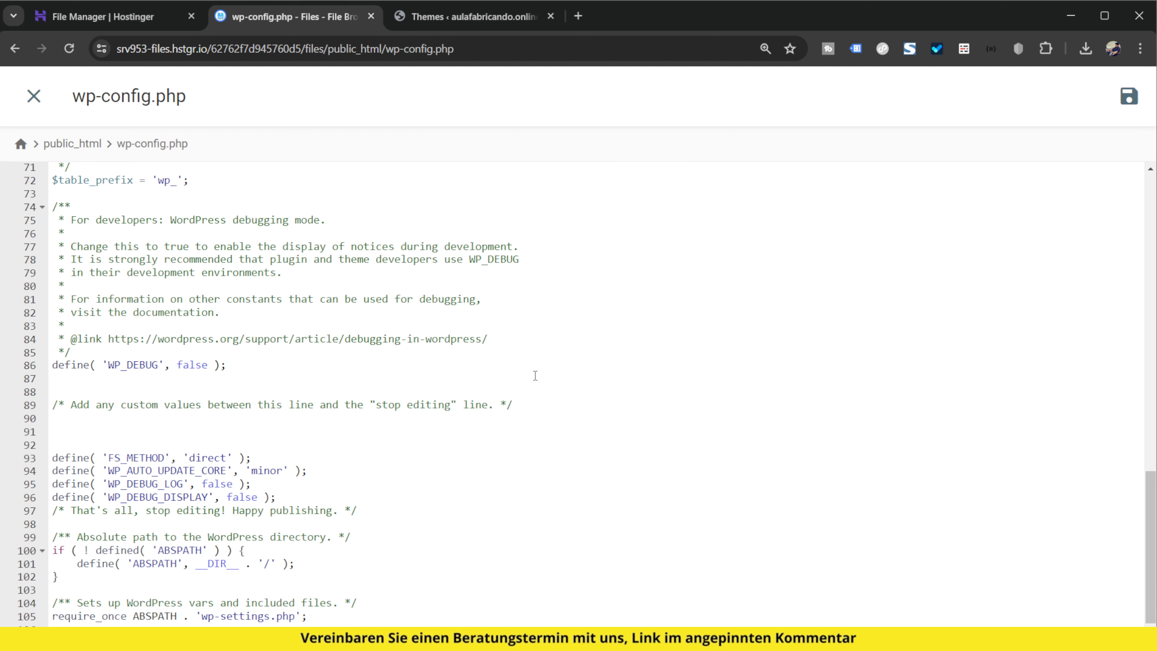
left_click(130, 588)
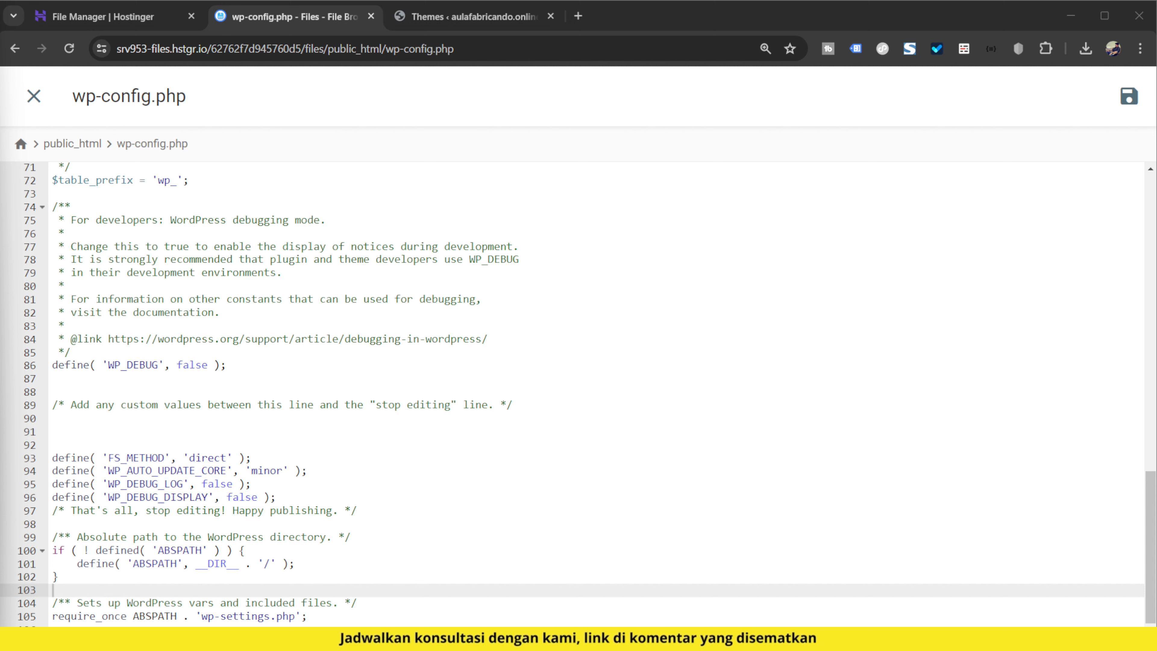
key("ctrl+v")
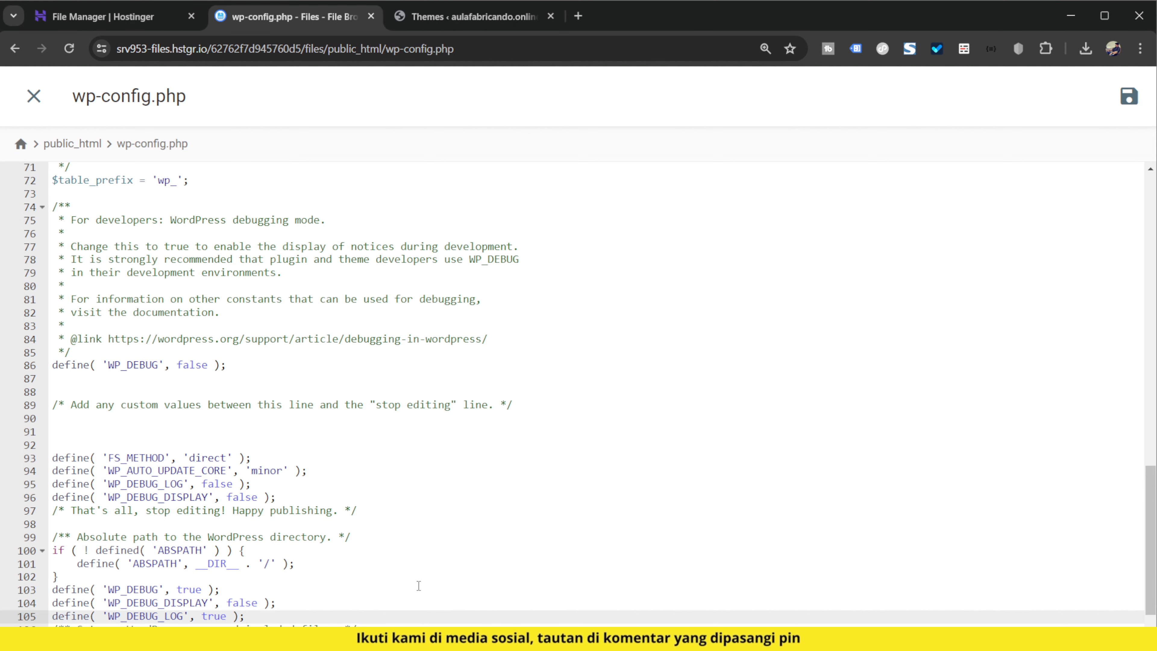
key("Return")
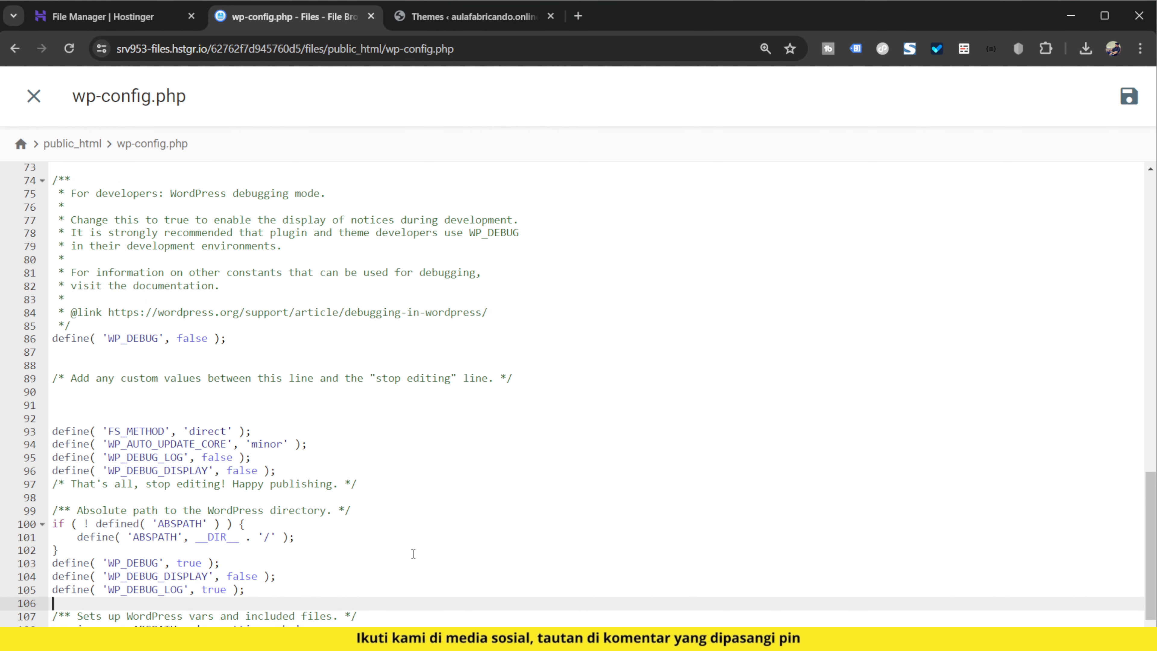
Add a blank line between the ABSPATH block and the new debug defines, then save and close wp-config.php
scroll(122, 553, "up", 3)
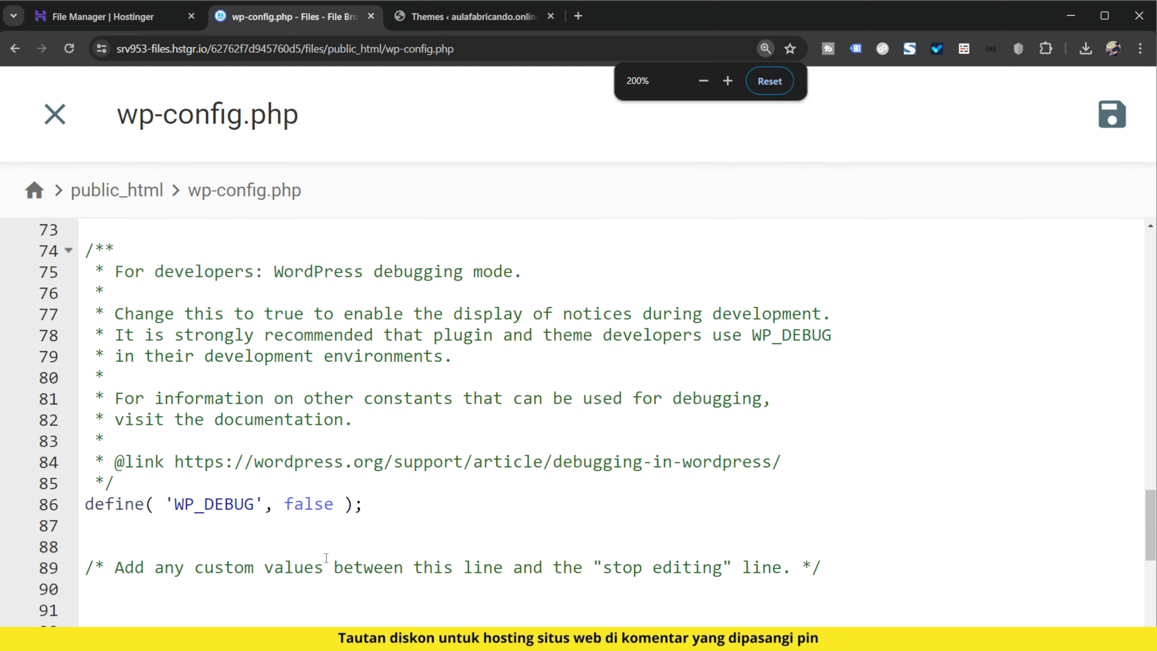
scroll(304, 501, "down", 5)
left_click(266, 479)
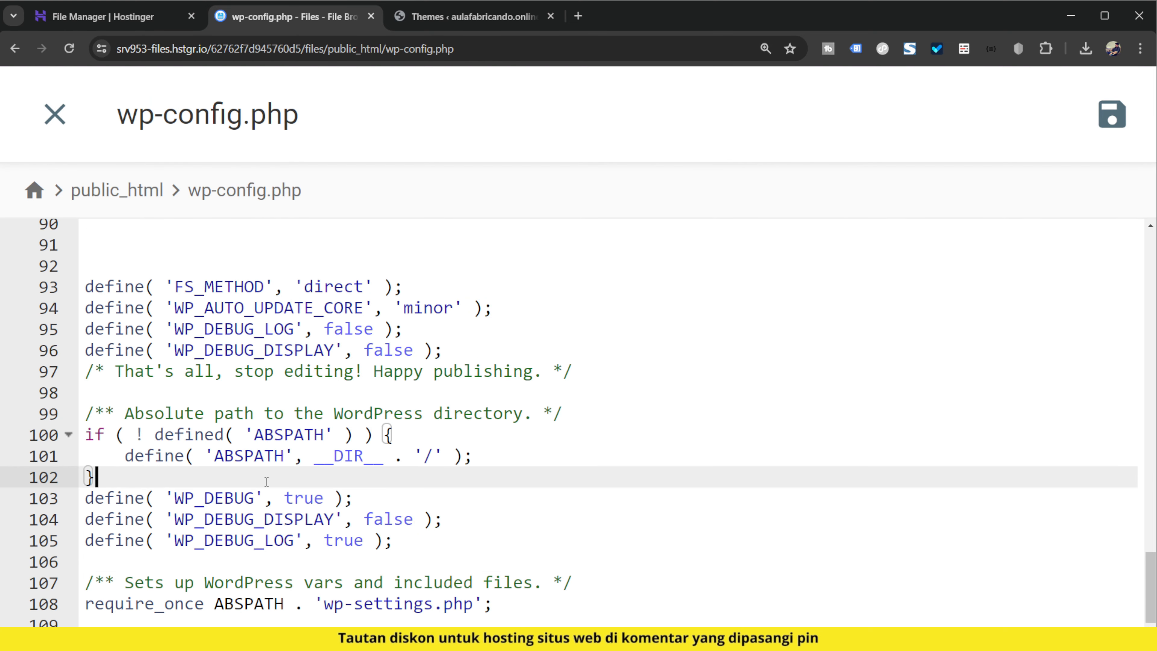
key("Return")
scroll(404, 507, "down", 1)
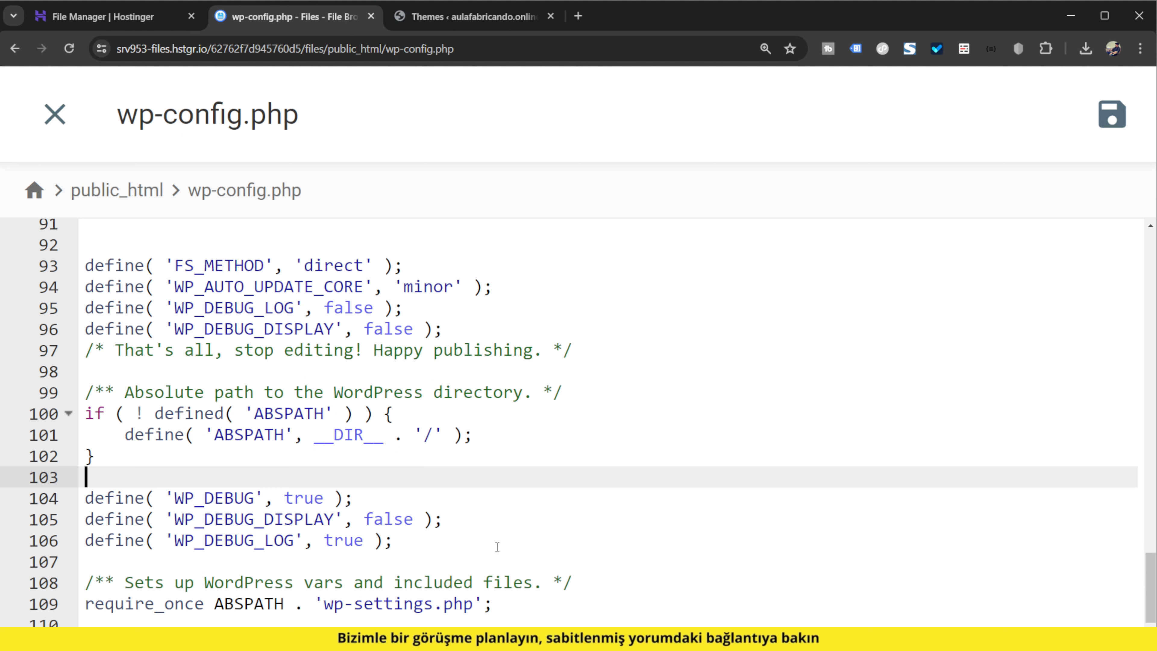
left_click(1111, 115)
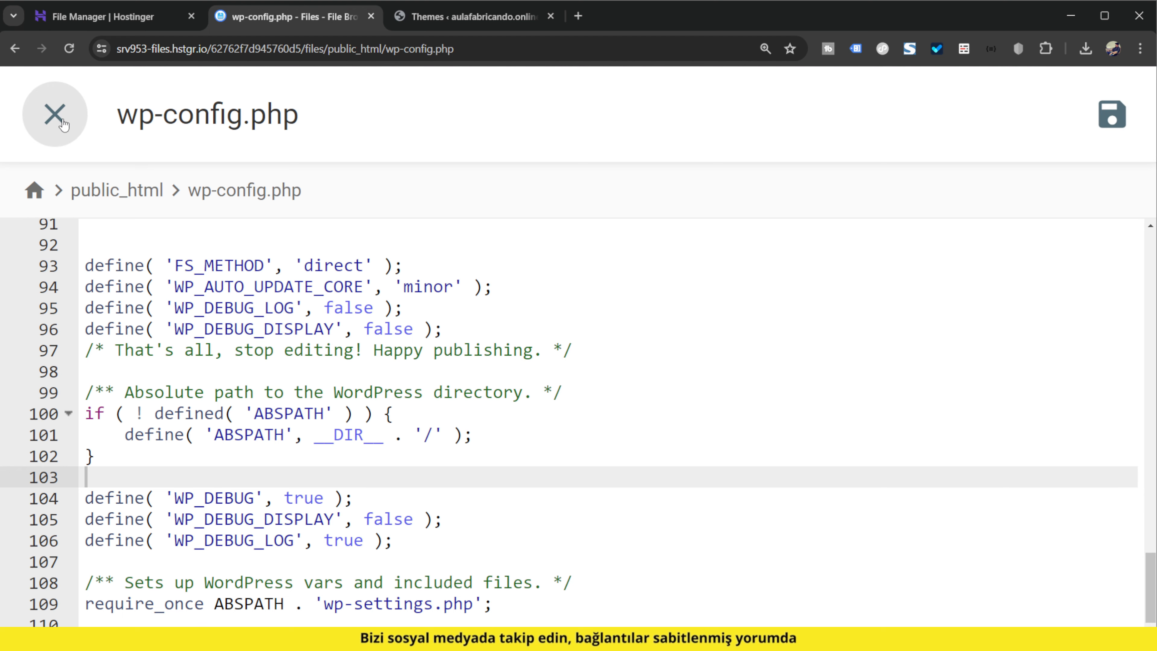
left_click(55, 114)
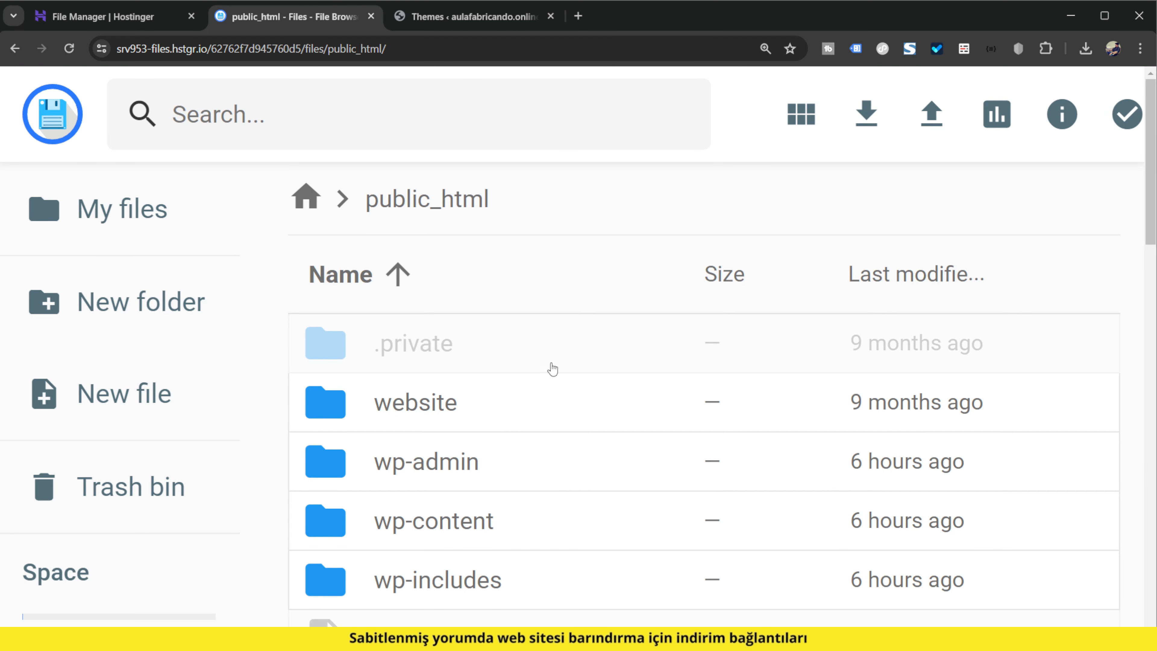
Open the wp-content folder inside public_html and look through its contents
key("ctrl+minus")
key("ctrl+minus")
key("ctrl+minus")
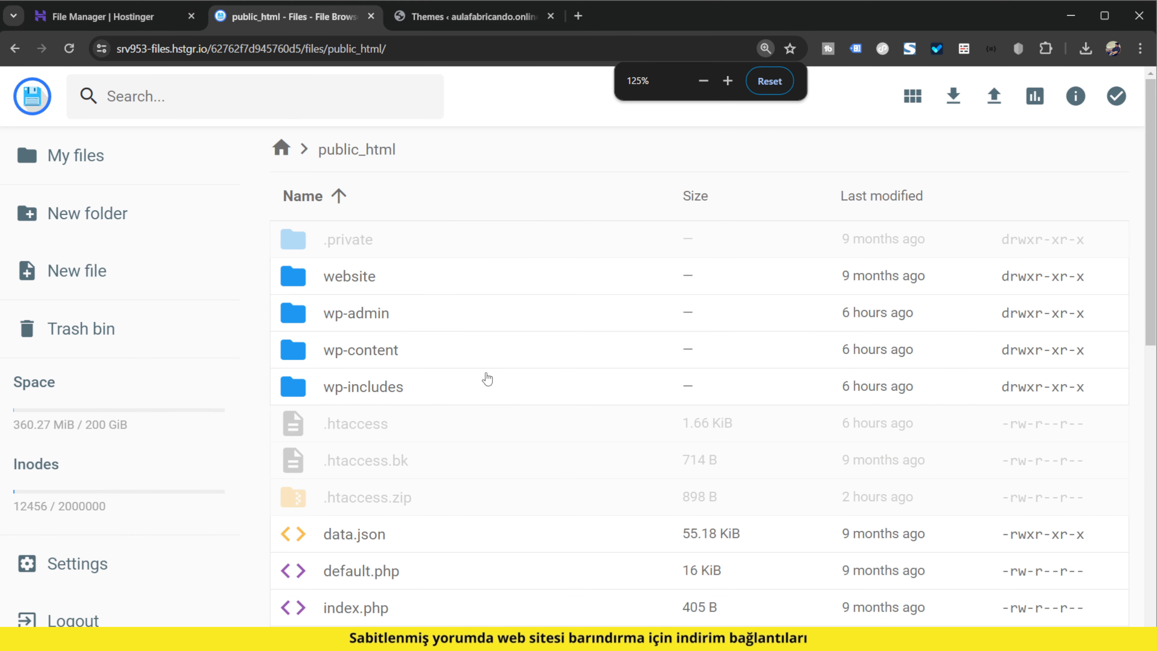
key("ctrl+plus")
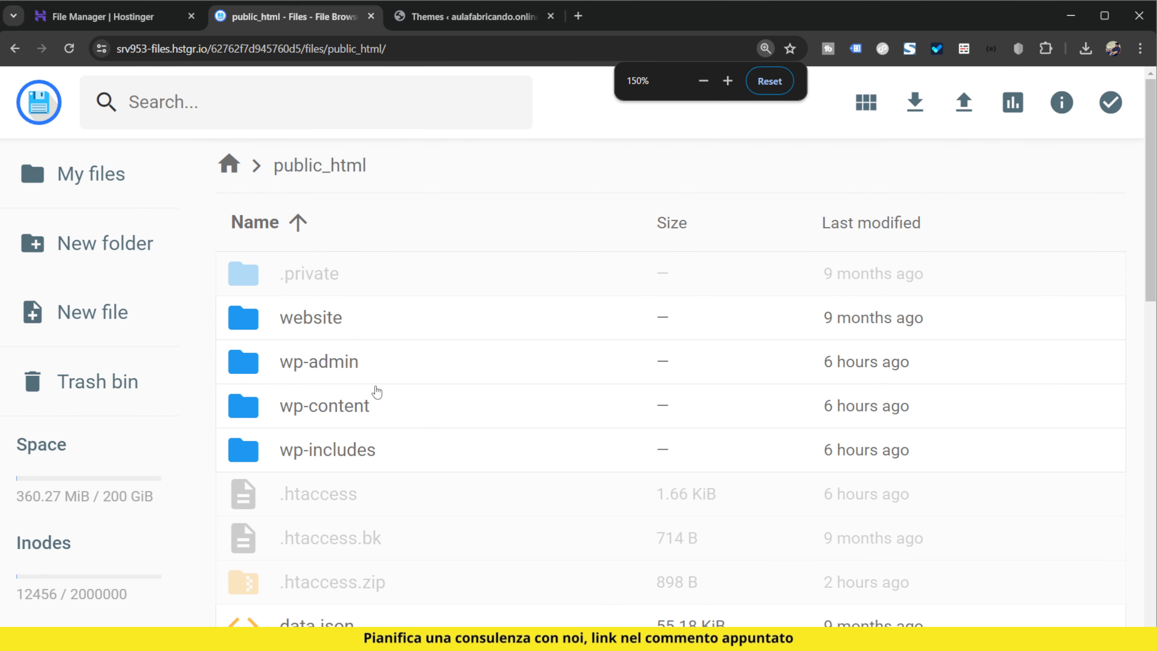
double_click(369, 410)
scroll(468, 462, "down", 3)
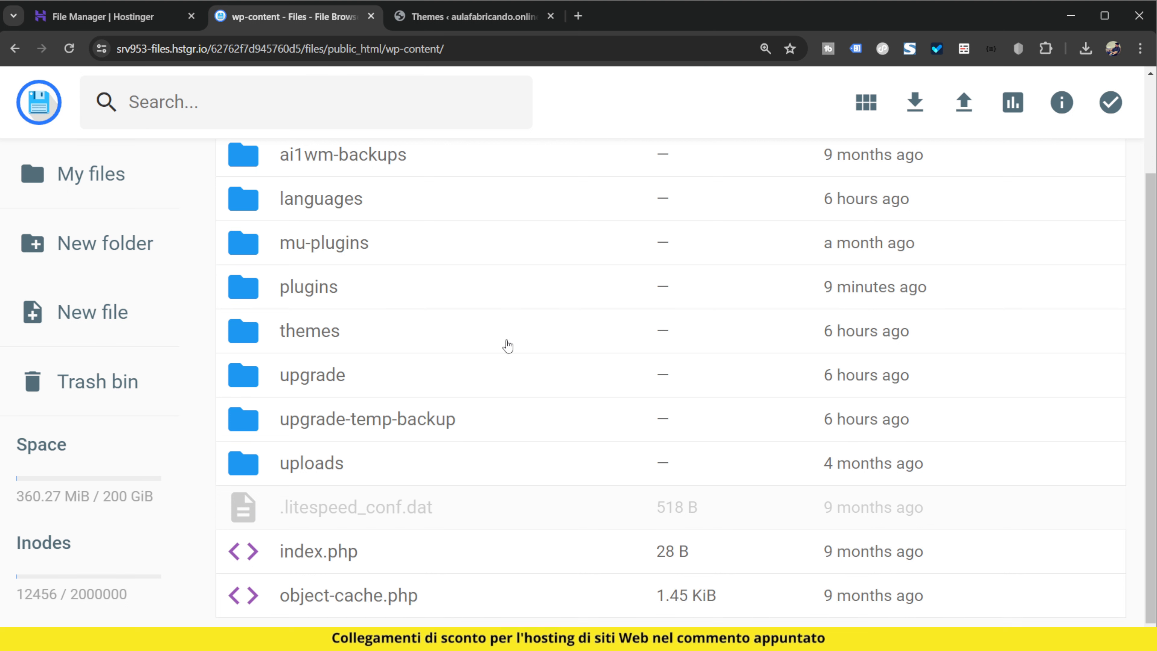
Reload the WordPress admin Themes page, then refresh the wp-content folder and check its file list
left_click(469, 16)
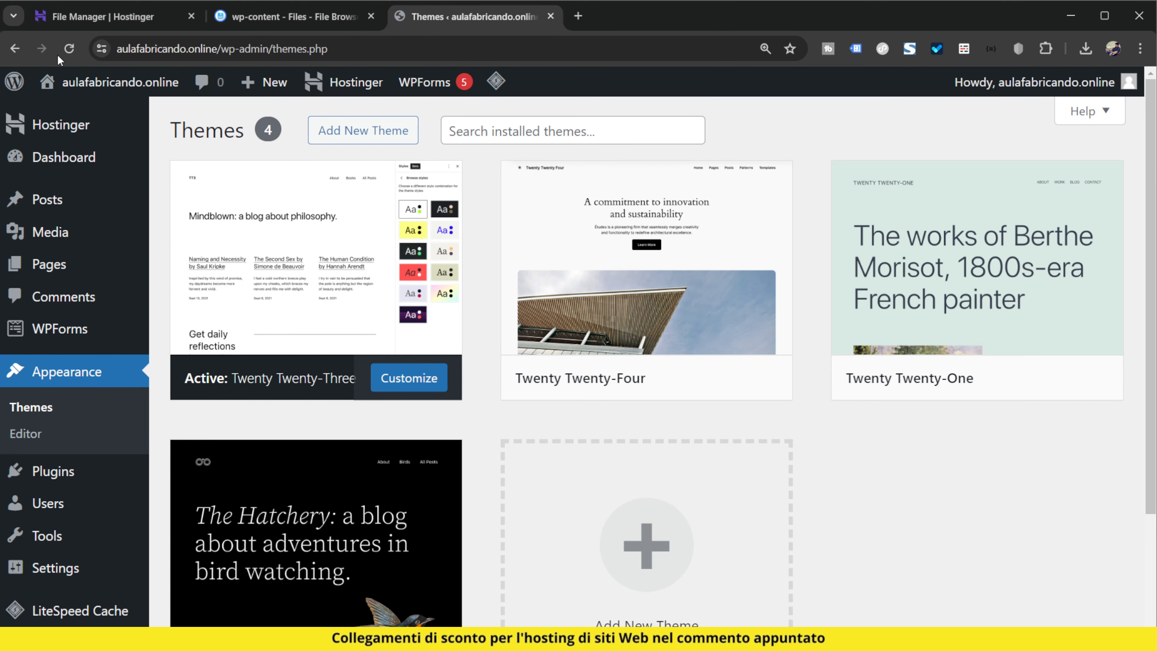
left_click(69, 49)
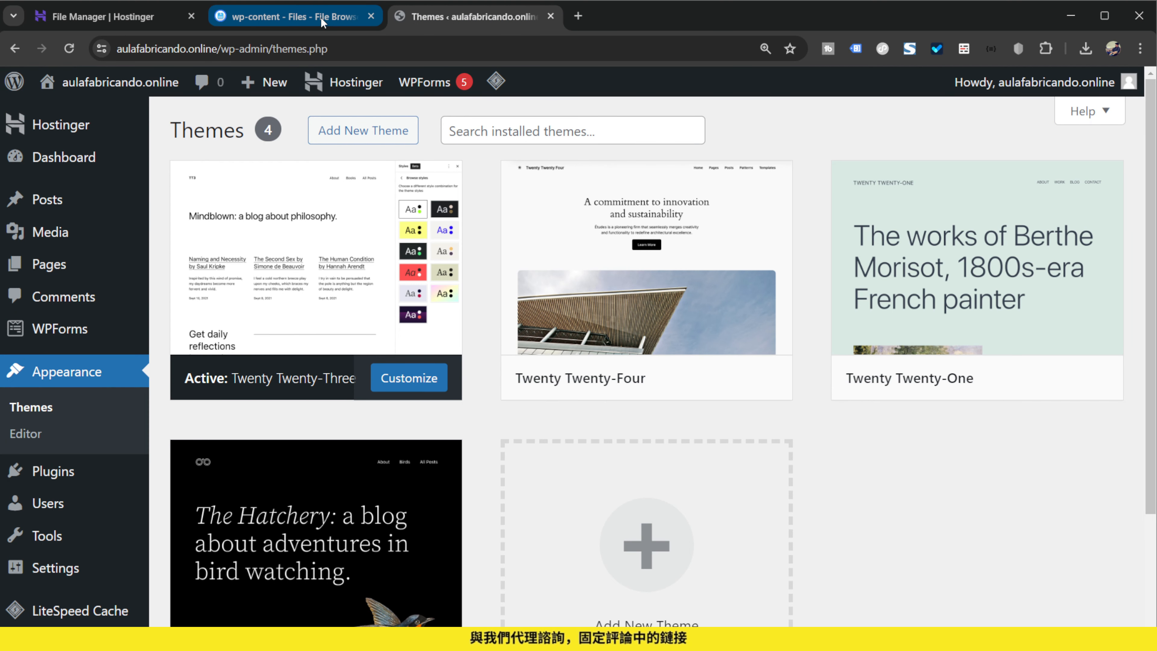
left_click(322, 21)
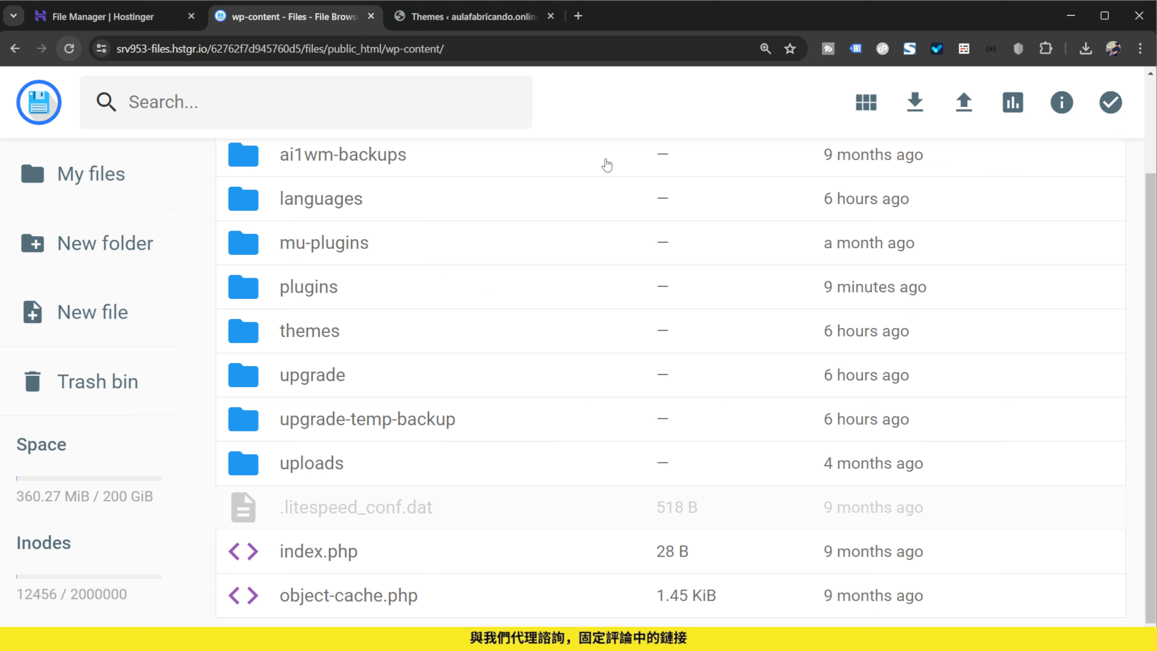
scroll(607, 413, "up", 3)
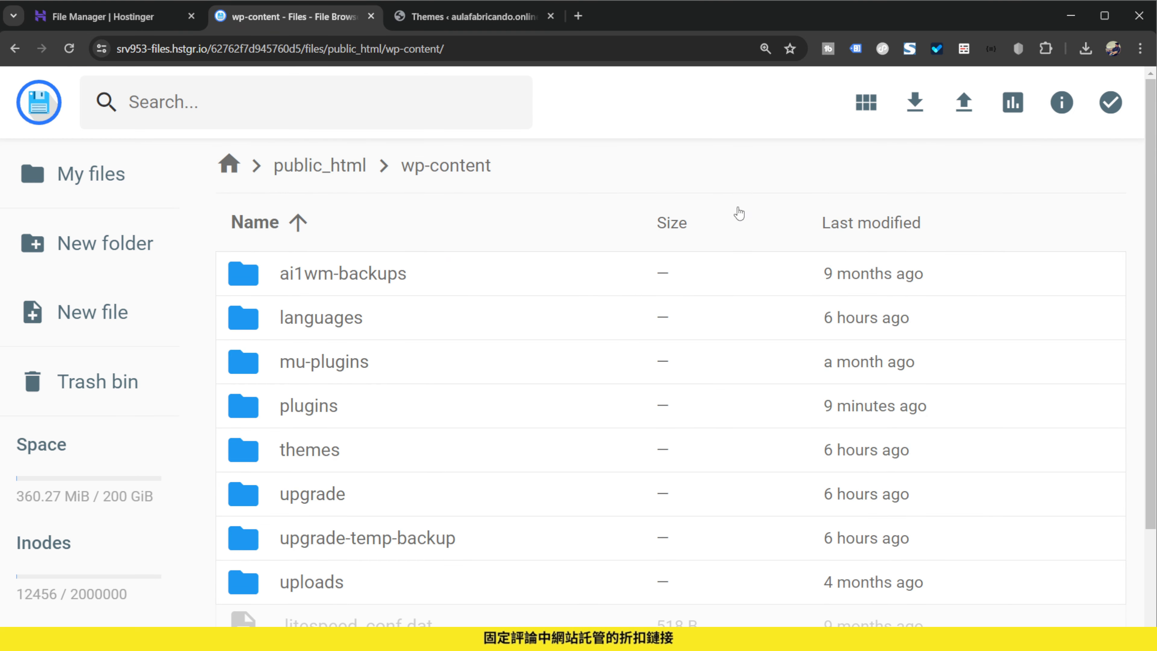
scroll(561, 433, "down", 3)
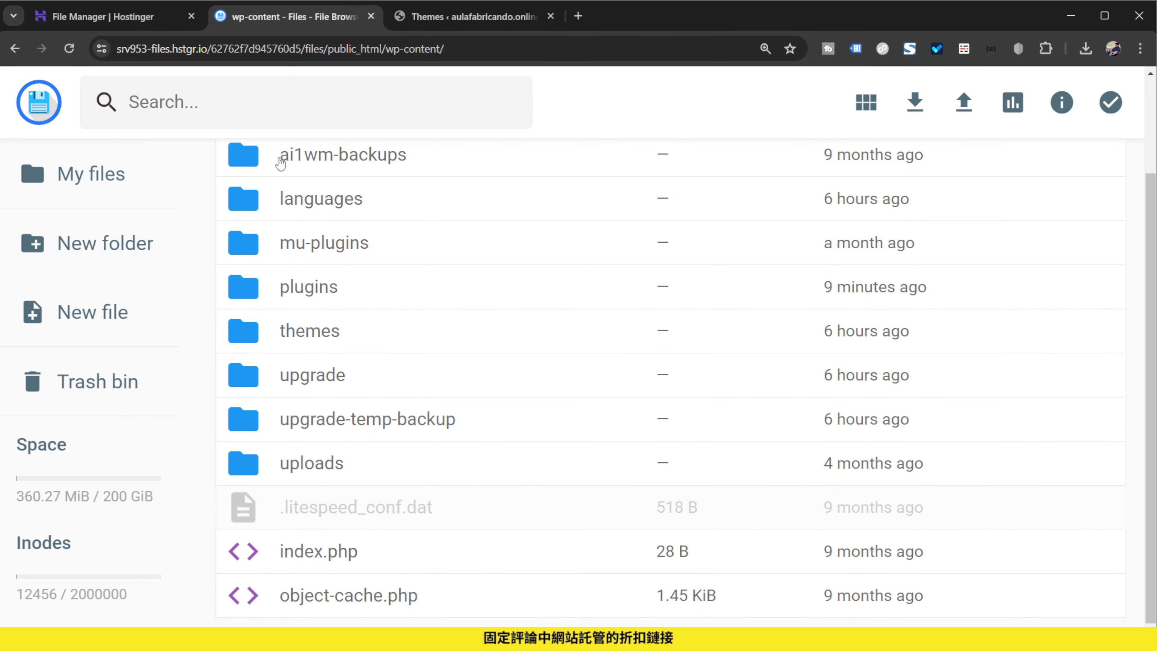
left_click(69, 48)
scroll(674, 424, "down", 3)
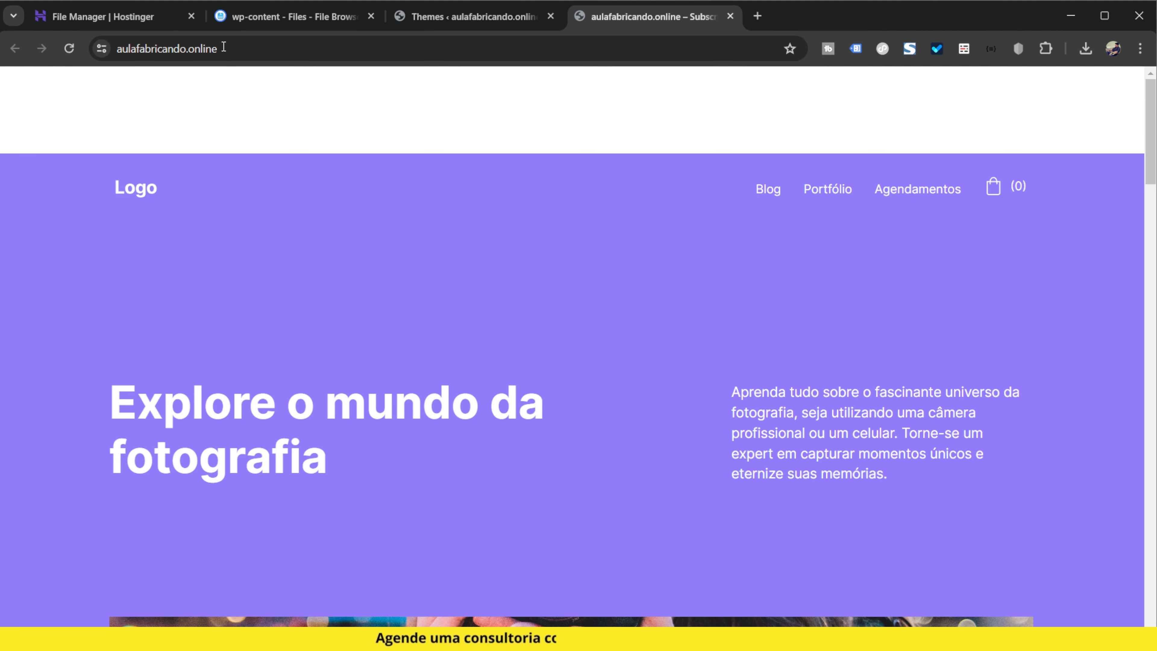
Copy the address of the aulafabricando.online home page and open it in the Brave browser
left_click(225, 43)
key("ctrl+c")
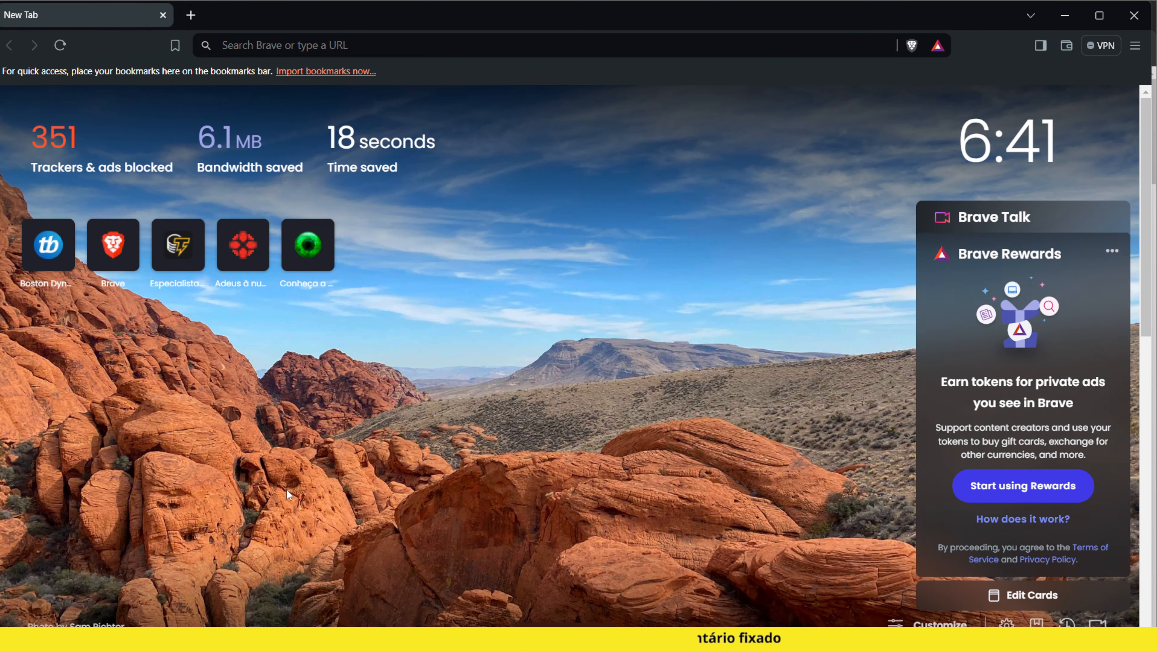
left_click(405, 42)
key("ctrl+v")
key("Return")
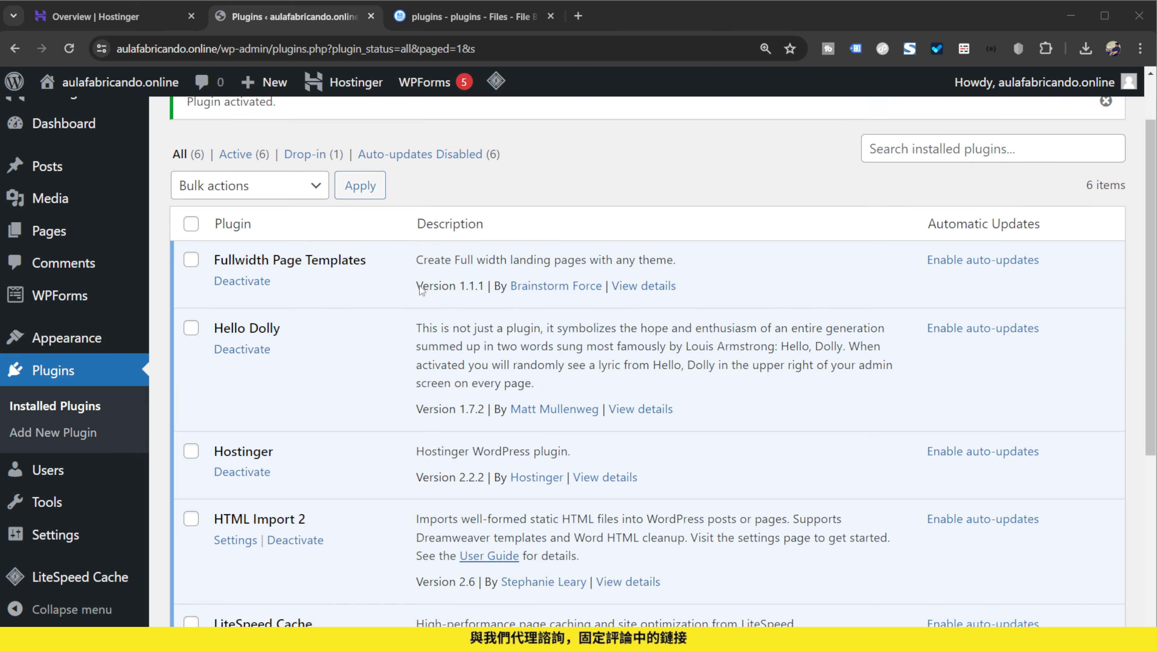
Look through the installed WordPress plugins and deactivate Hello Dolly
scroll(452, 244, "down", 5)
scroll(320, 409, "down", 3)
scroll(325, 410, "up", 5)
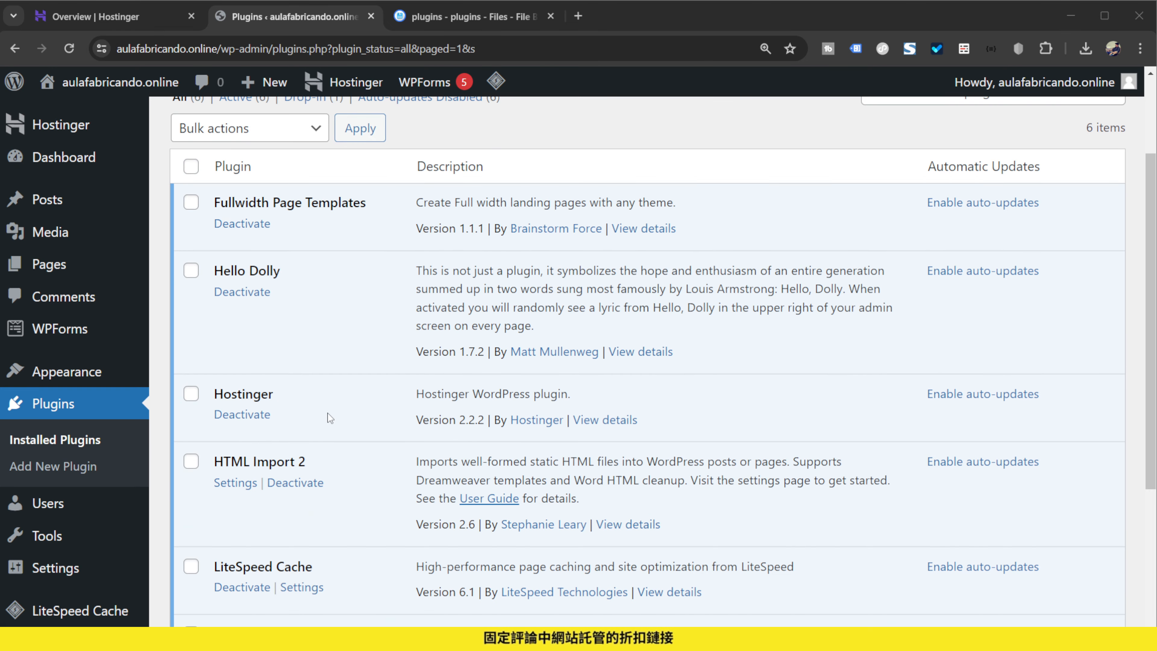
left_click(266, 291)
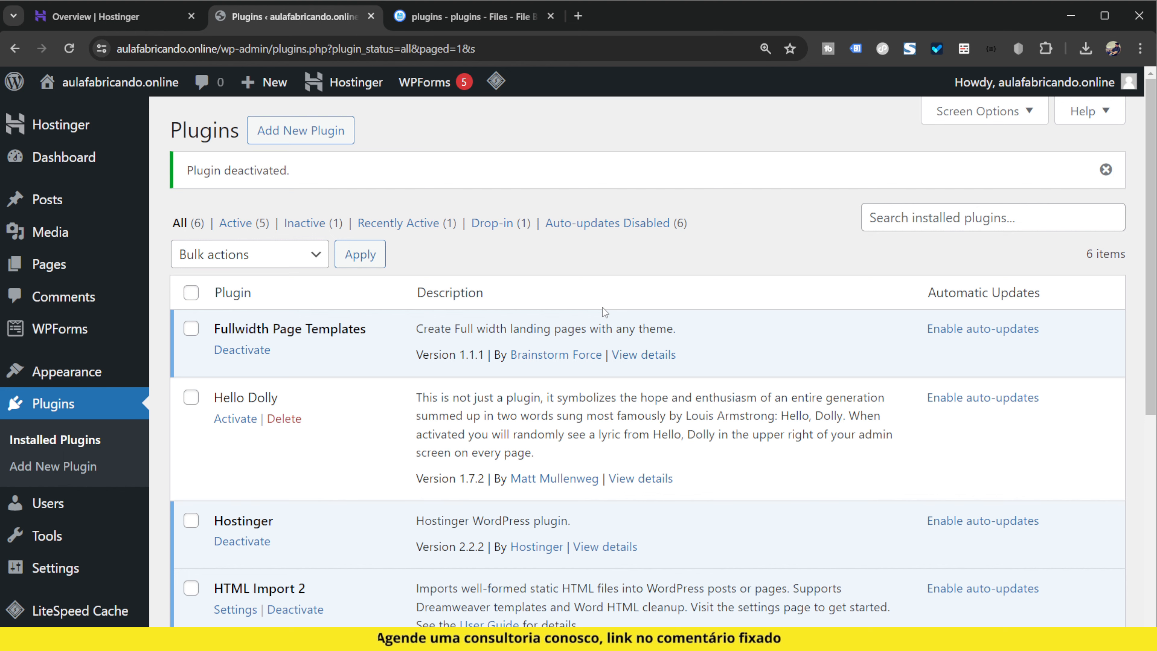
Open Hostinger's File Manager with access to the files of the aulafabricando.online website only
left_click(148, 16)
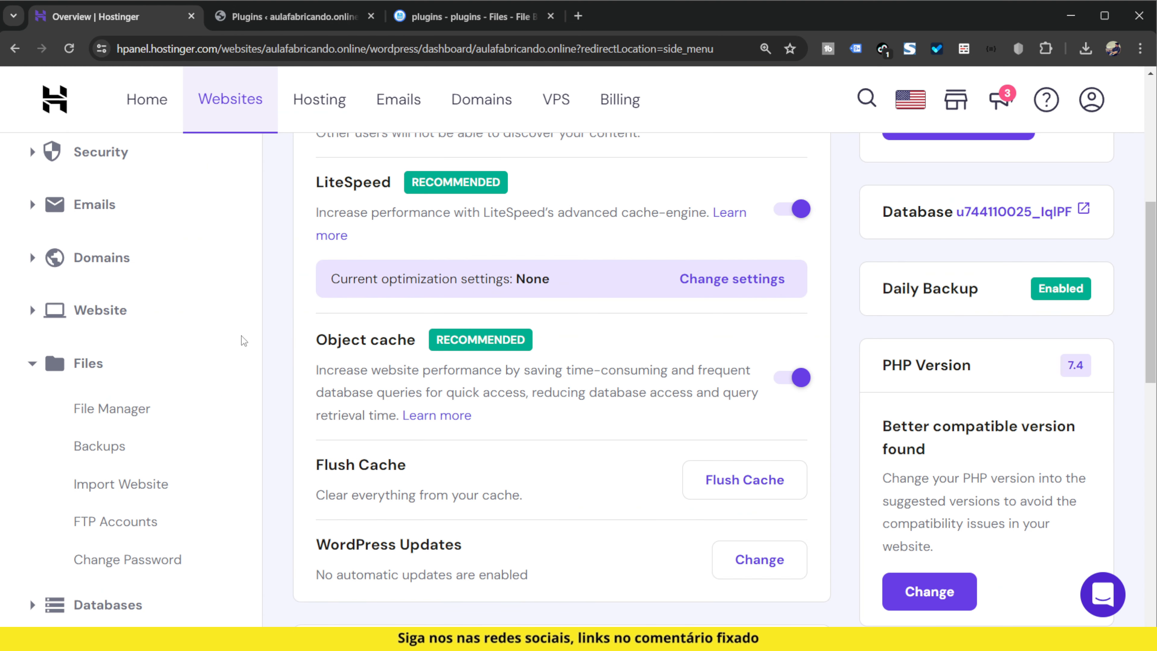
scroll(298, 350, "up", 7)
scroll(291, 337, "down", 5)
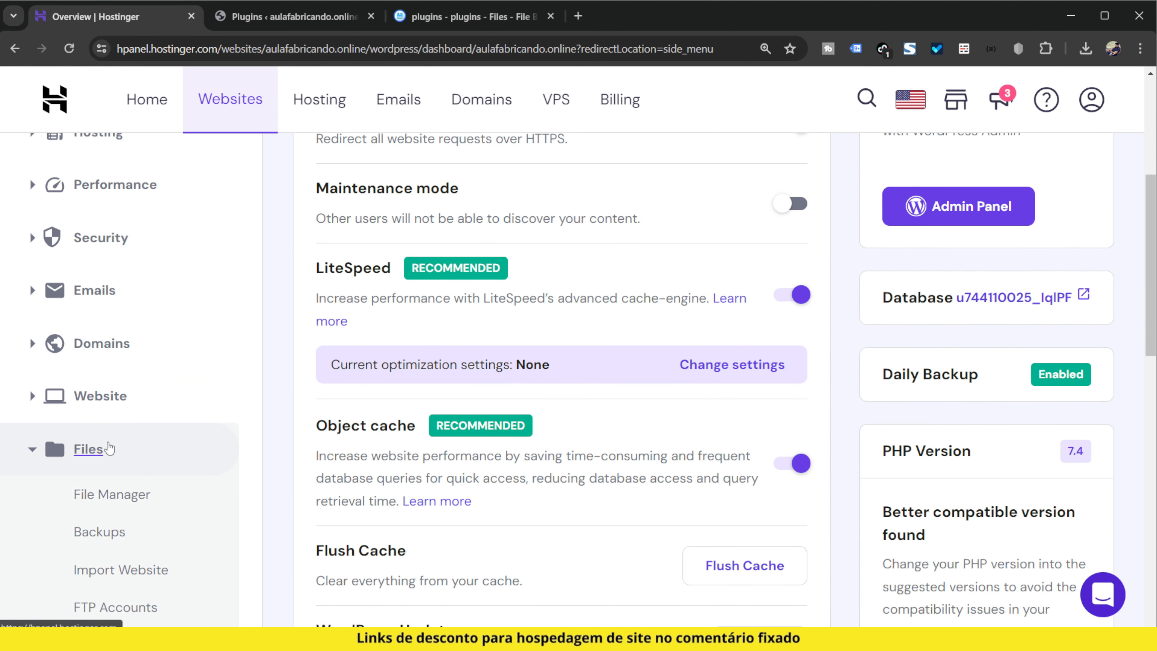
scroll(109, 449, "down", 3)
left_click(113, 339)
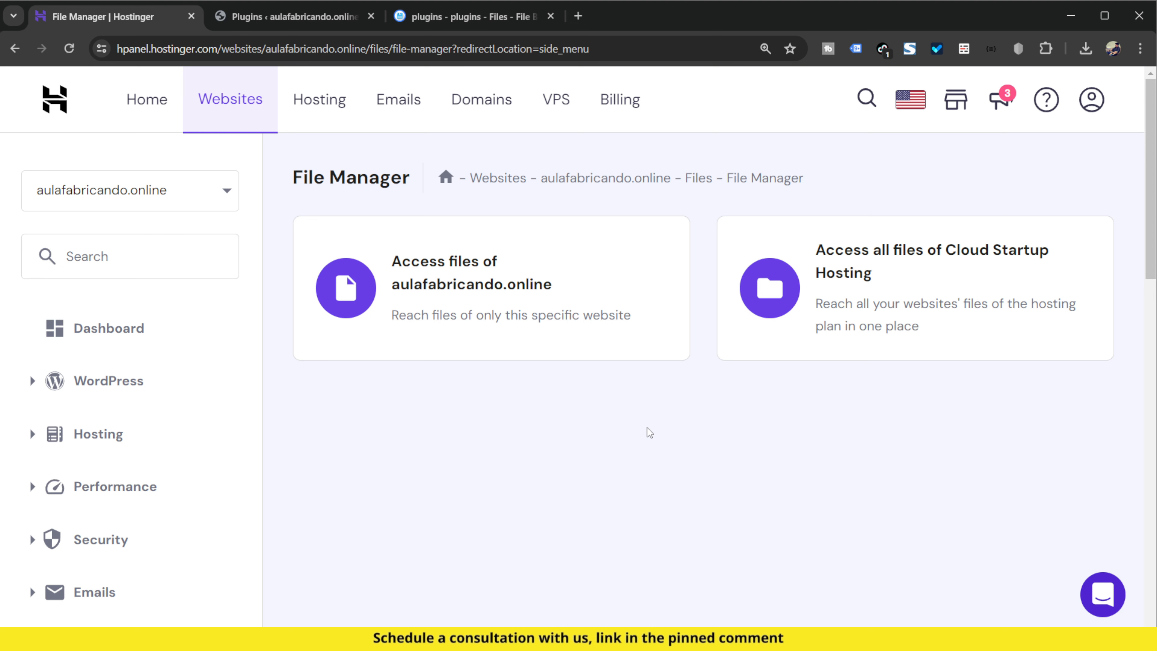
left_click(470, 300)
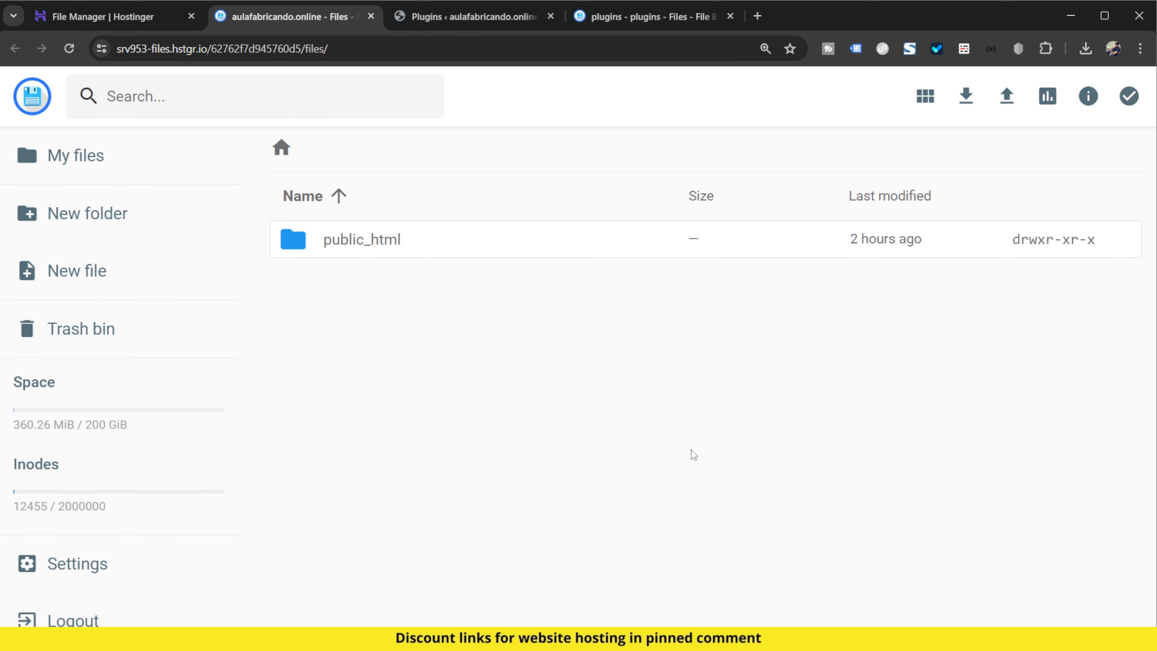
Go to the plugins folder inside public_html/wp-content
double_click(480, 251)
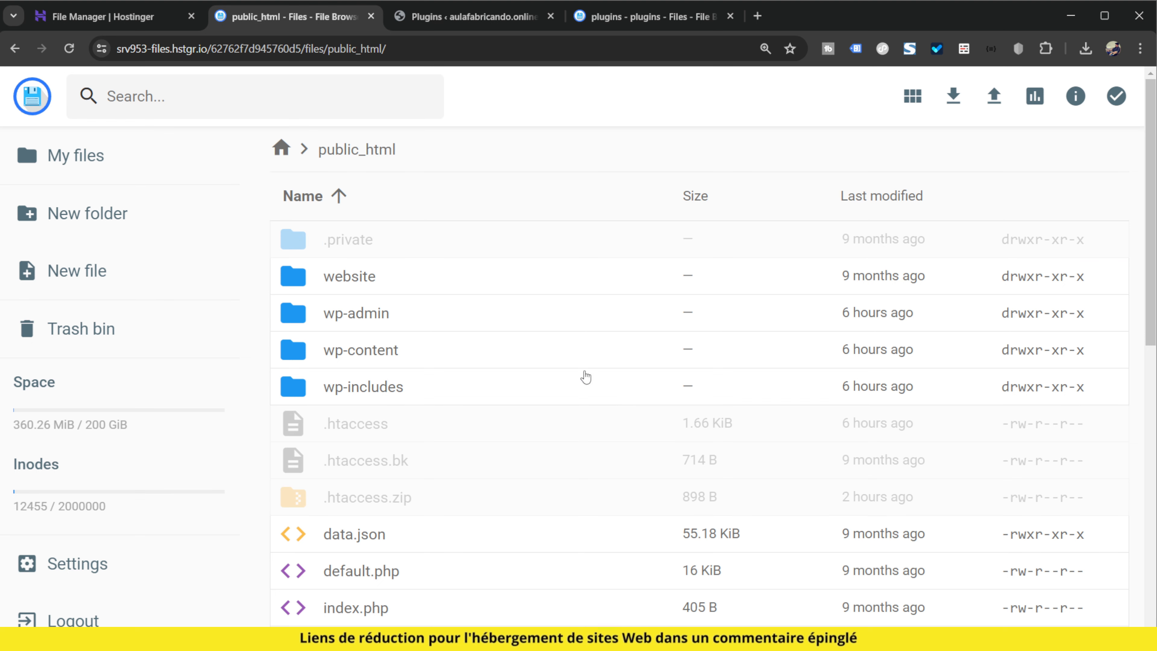
double_click(462, 351)
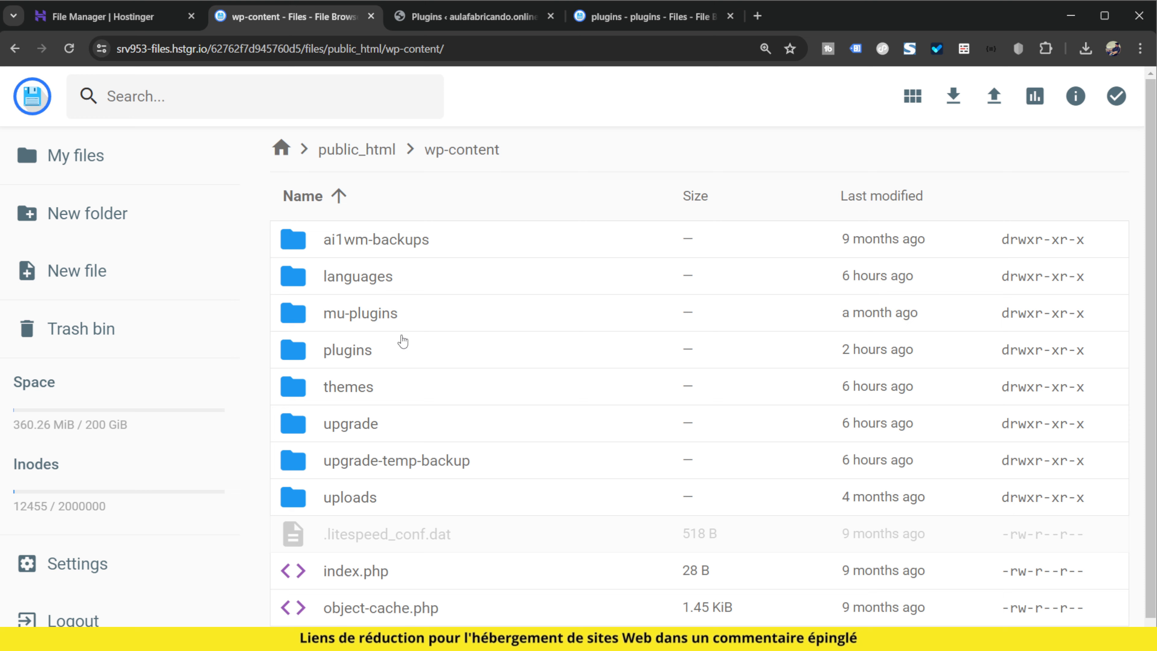
double_click(394, 348)
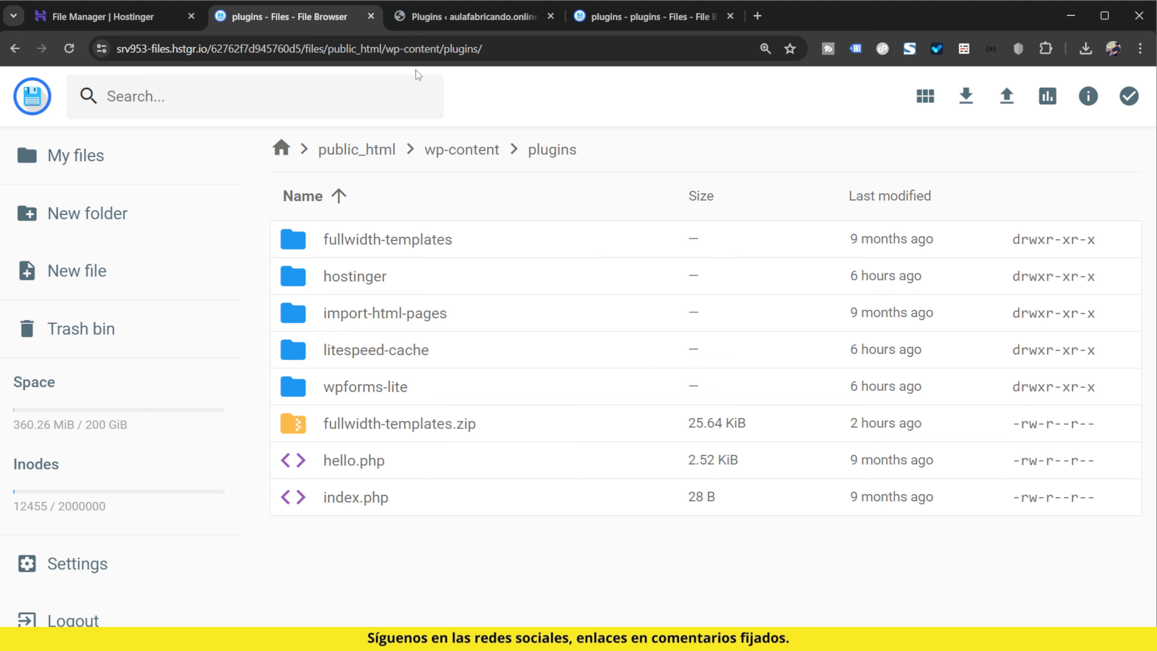
Check the name of the Fullwidth Page Templates plugin on the WordPress Plugins page
left_click(432, 24)
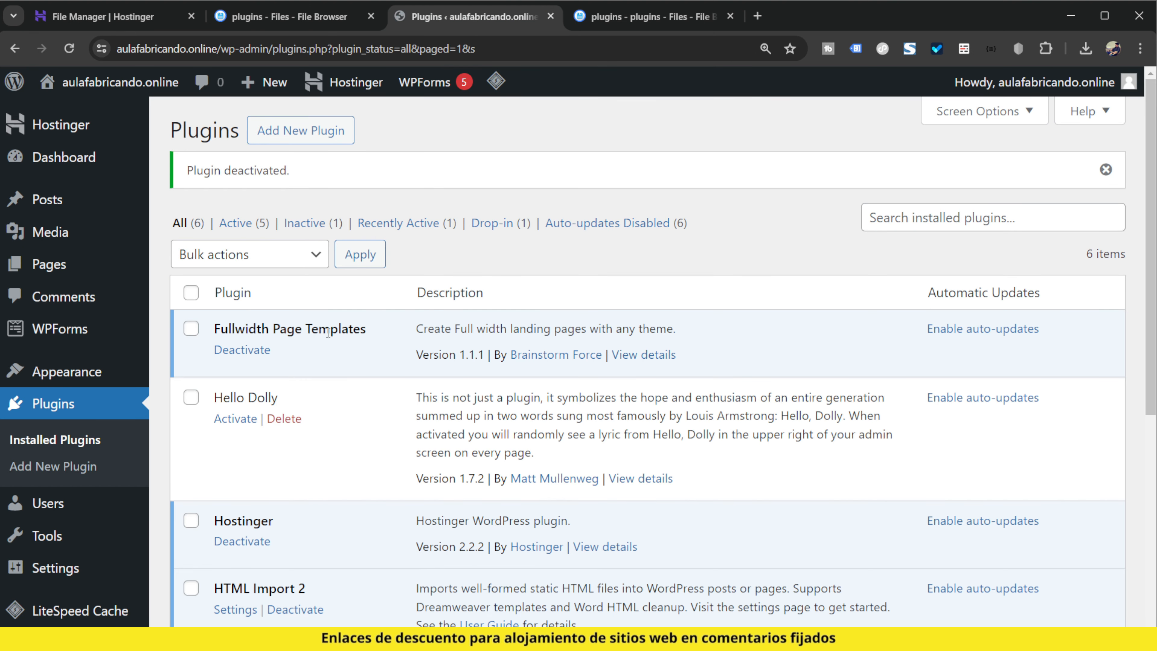
left_click_drag(213, 327, 286, 324)
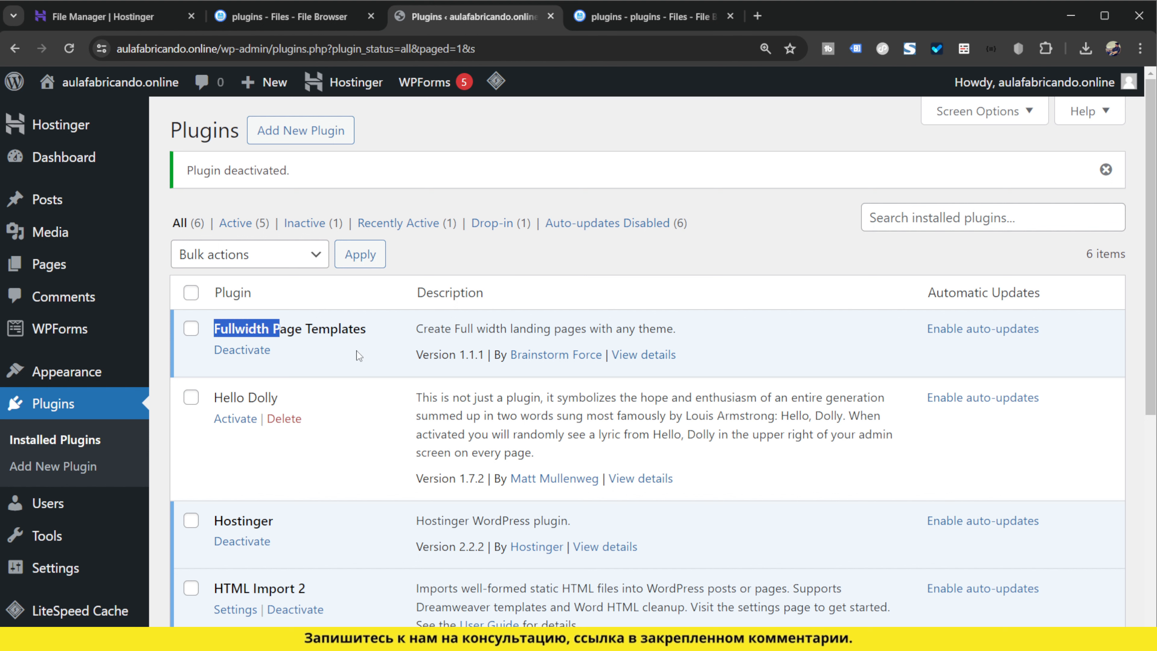
left_click(382, 357)
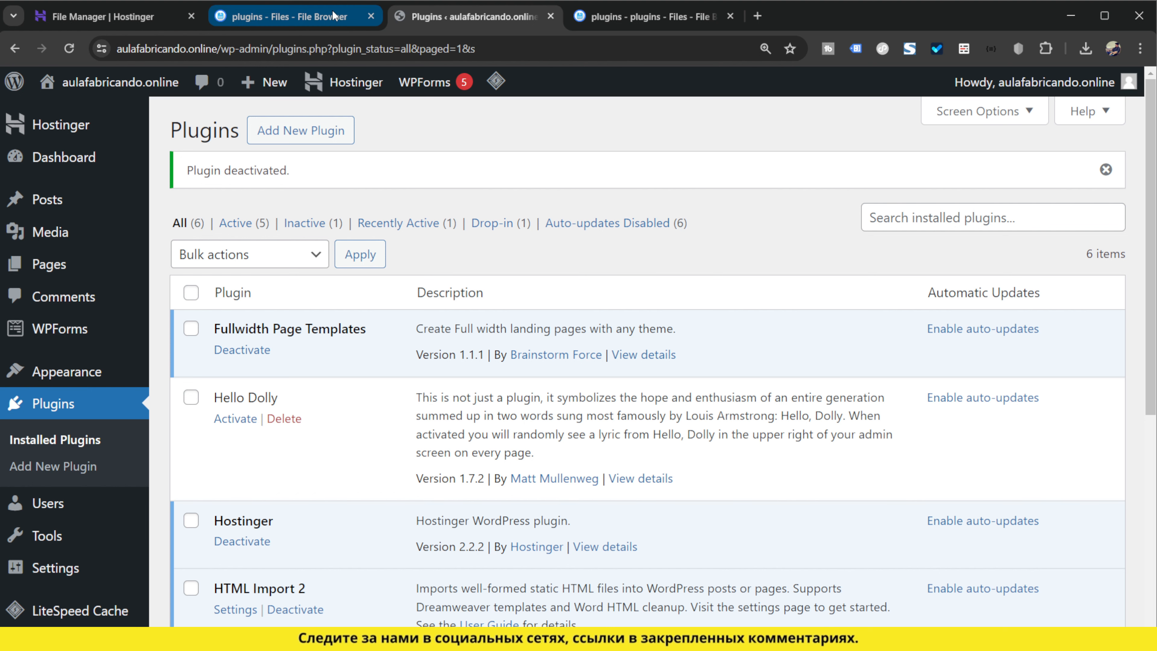
Rename the fullwidth-templates folder in the plugins directory to fullwidth-templates_ to force that plugin's deactivation
left_click(291, 17)
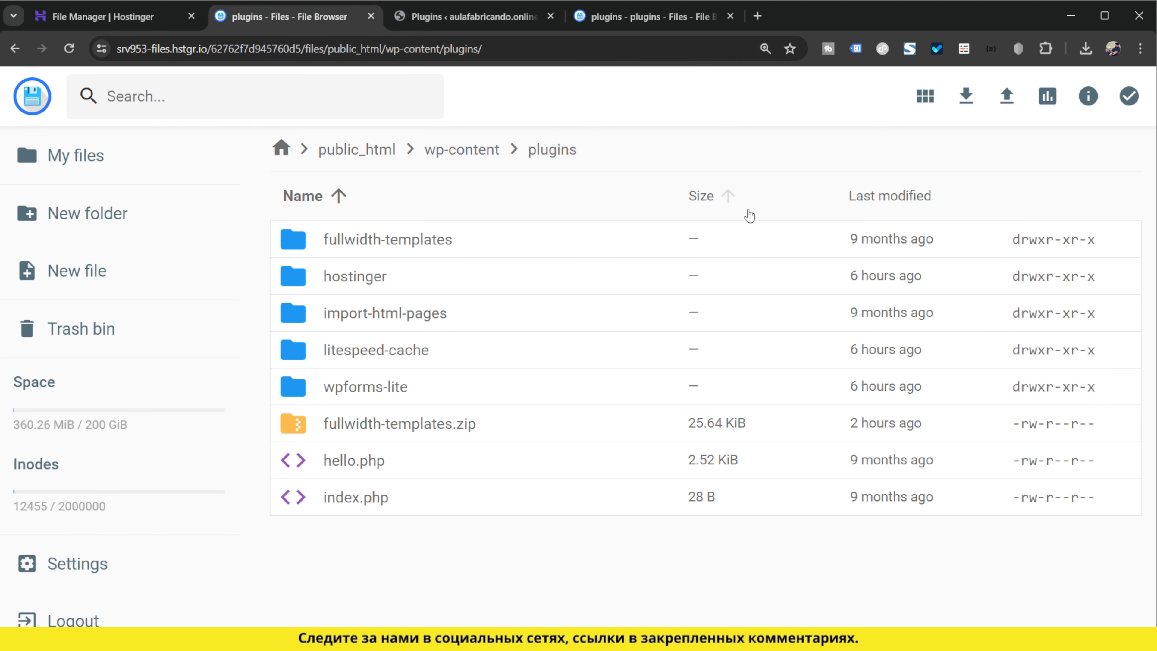
left_click(476, 247)
right_click(471, 238)
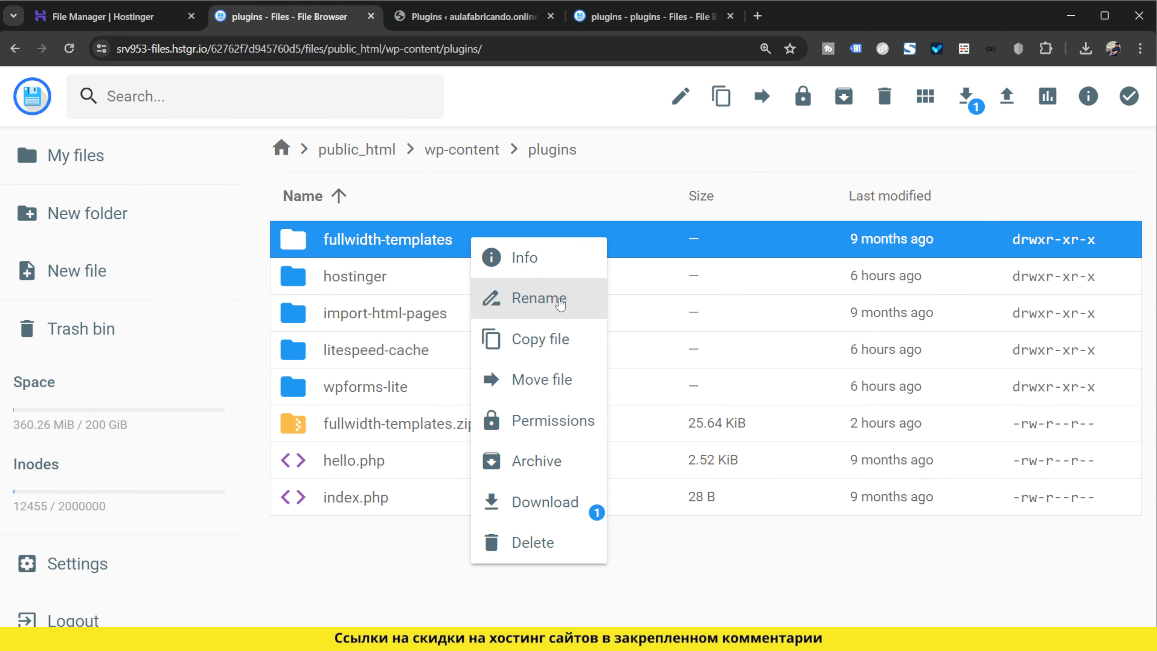
left_click(539, 298)
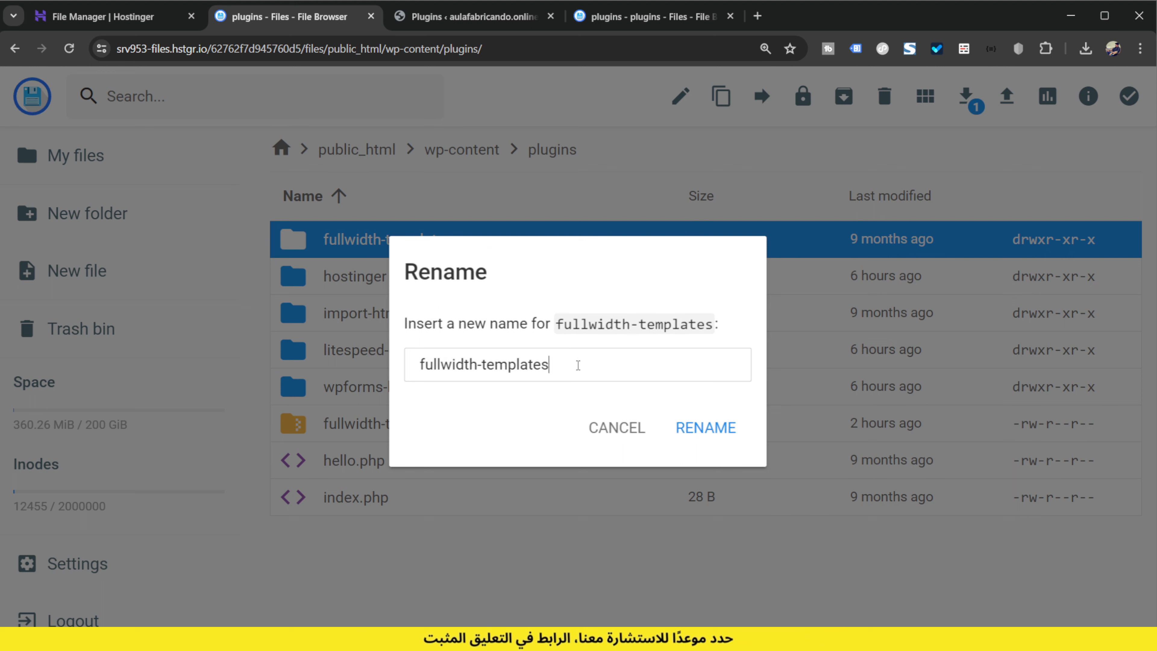
type("_")
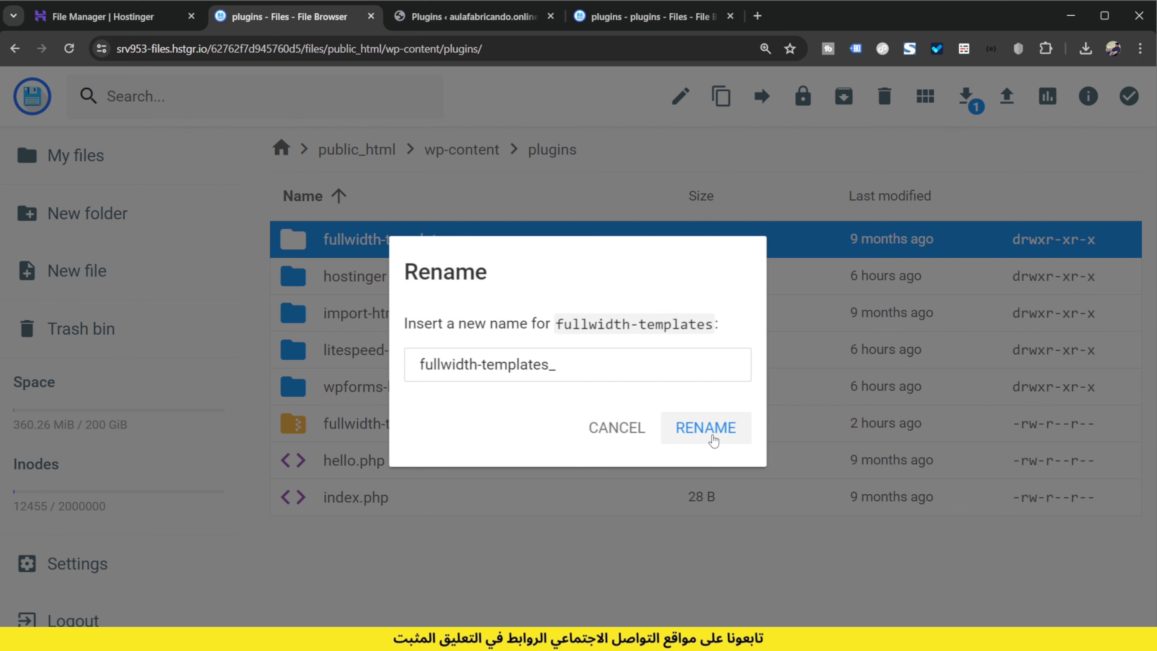
left_click(714, 435)
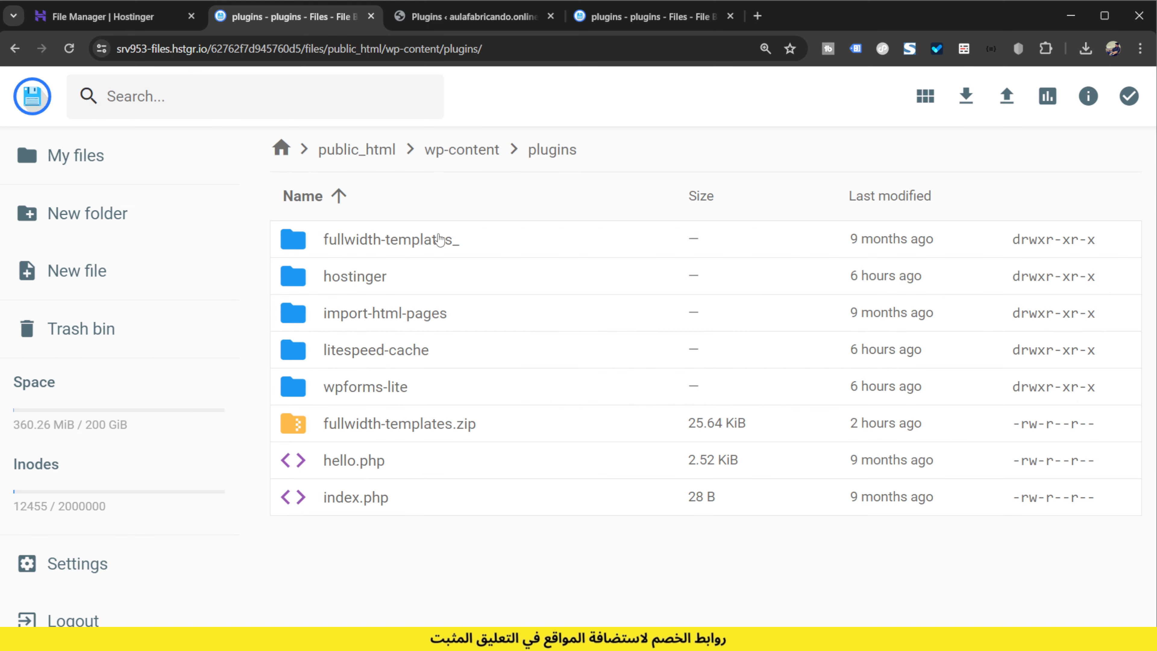
Reload the WordPress Plugins page and compare its plugin list with the folders in the plugins directory
left_click(455, 24)
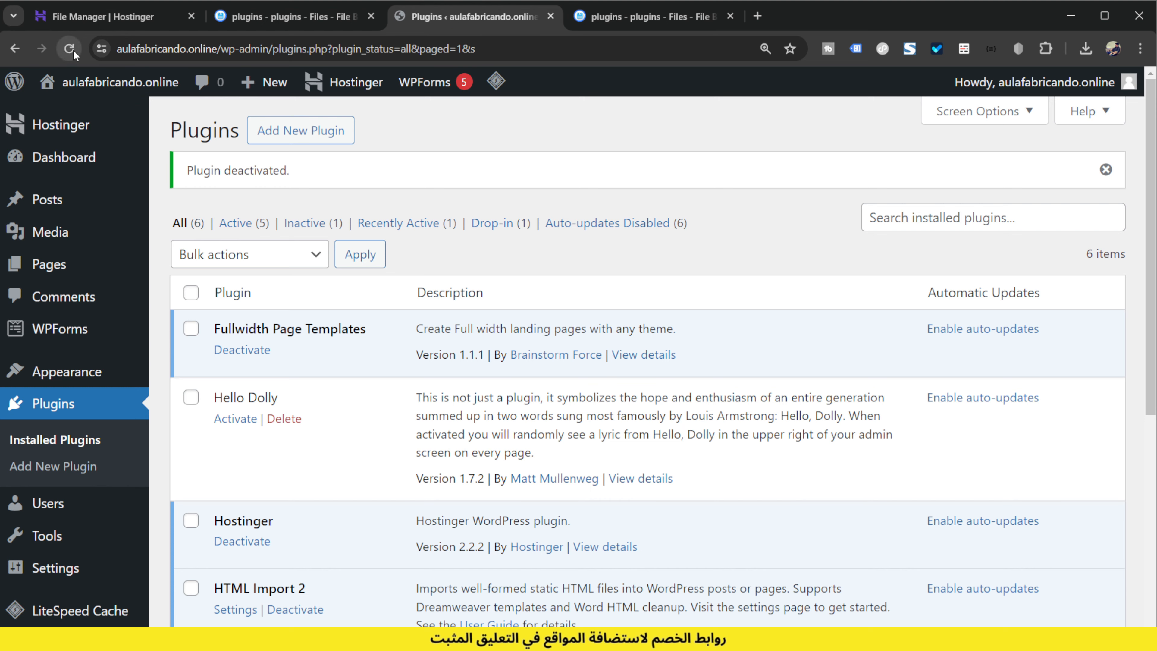
key("F5")
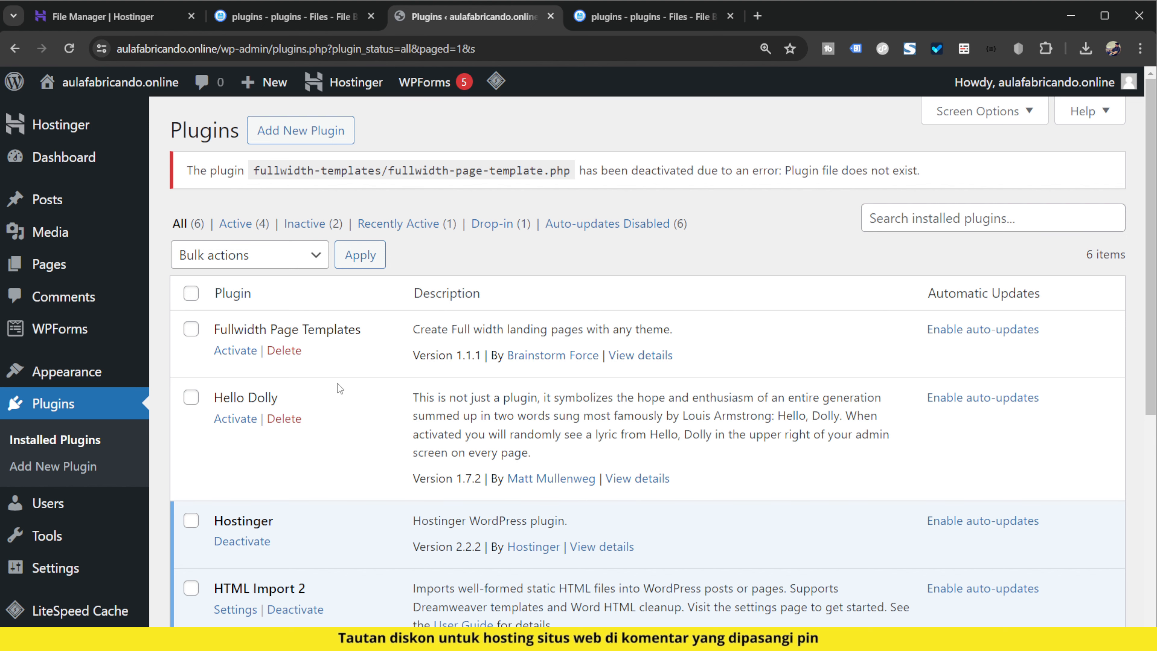
left_click(269, 16)
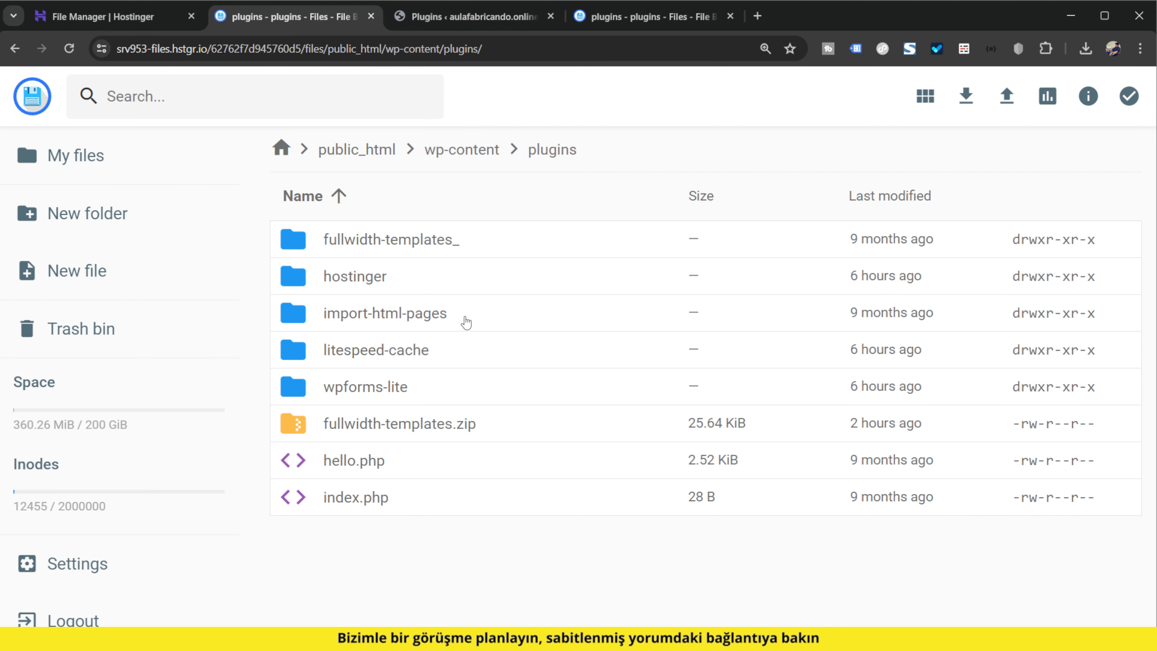
left_click(450, 276)
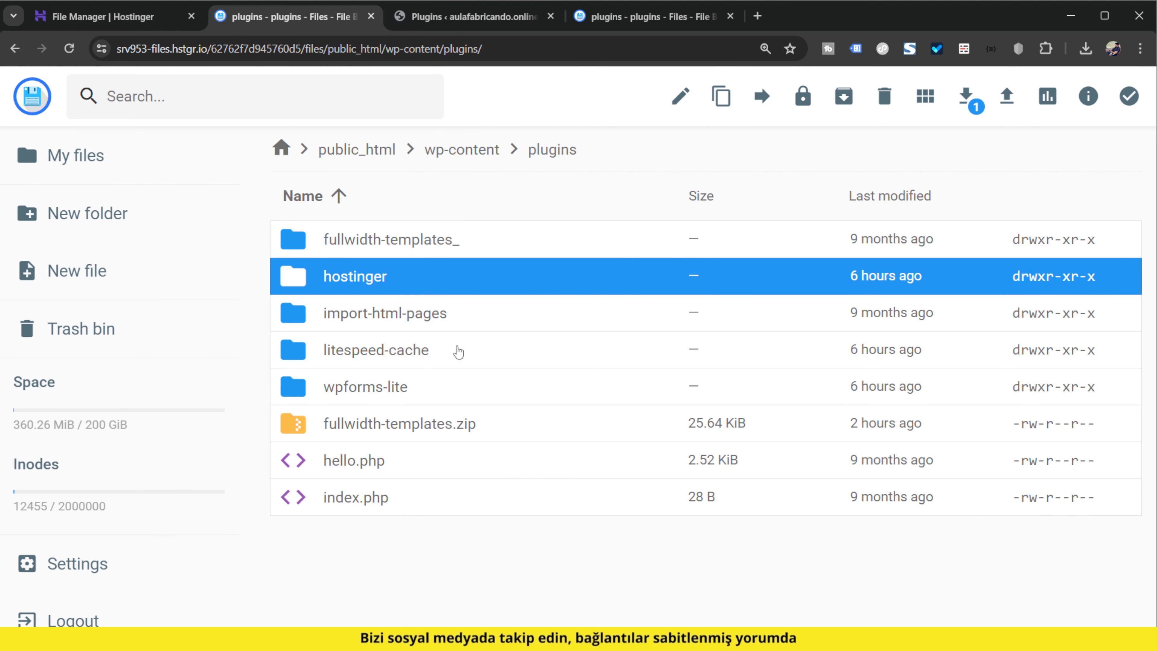
left_click(524, 16)
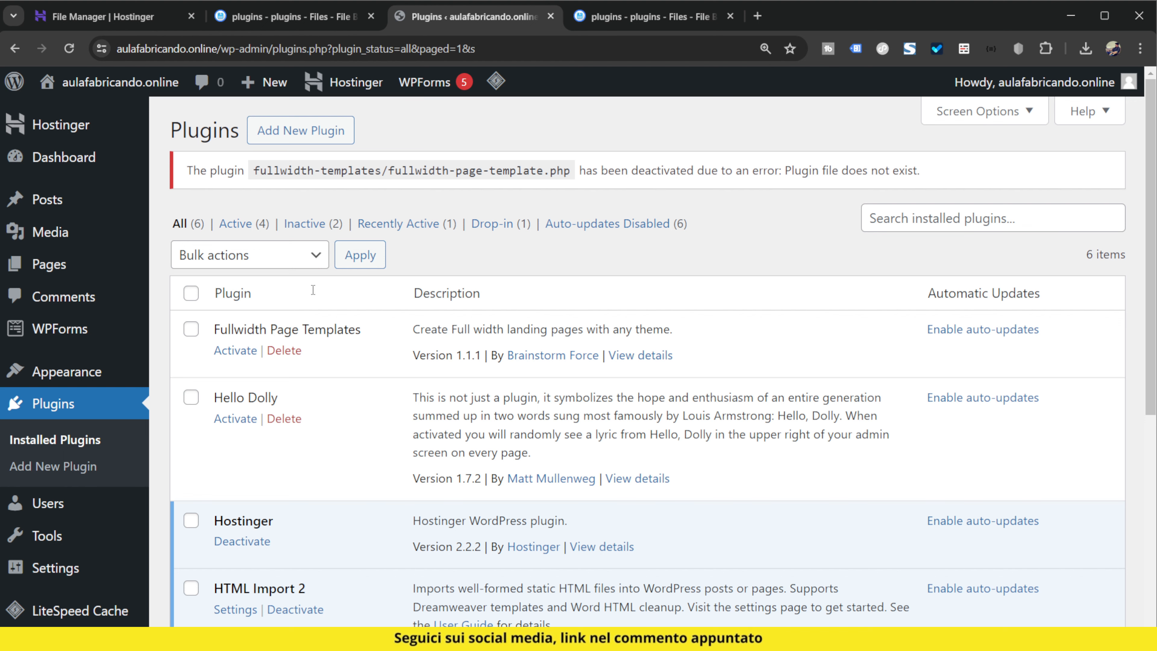
Rename the fullwidth-templates_ folder in the plugins directory back to fullwidth-templates
left_click(303, 18)
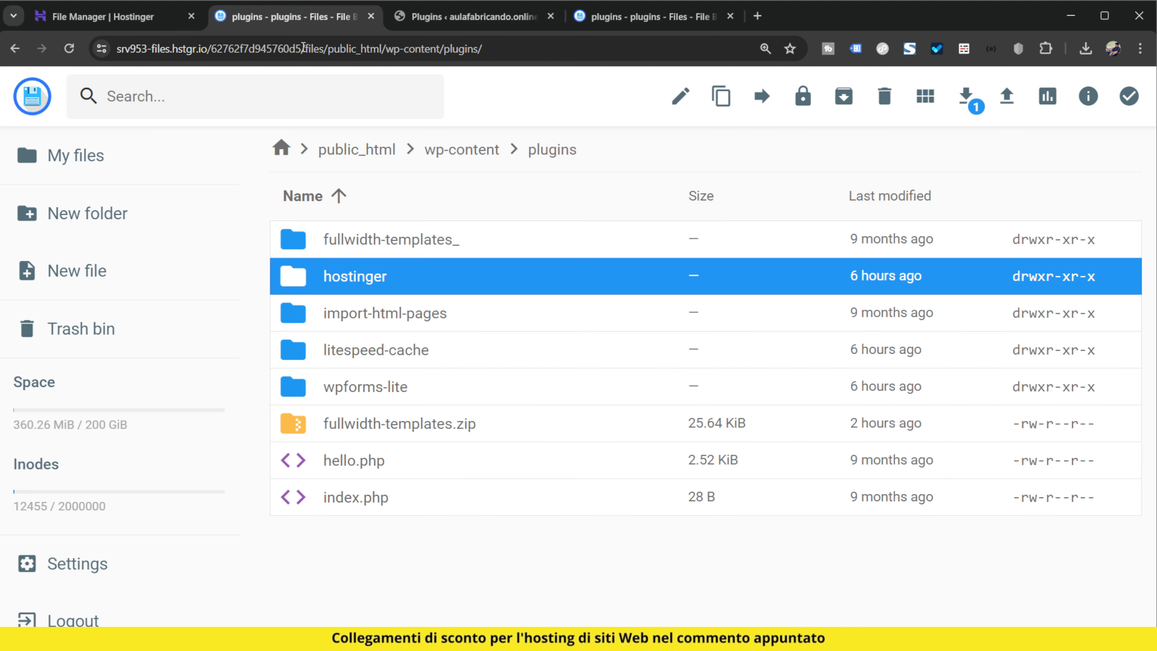
left_click(454, 241)
right_click(454, 241)
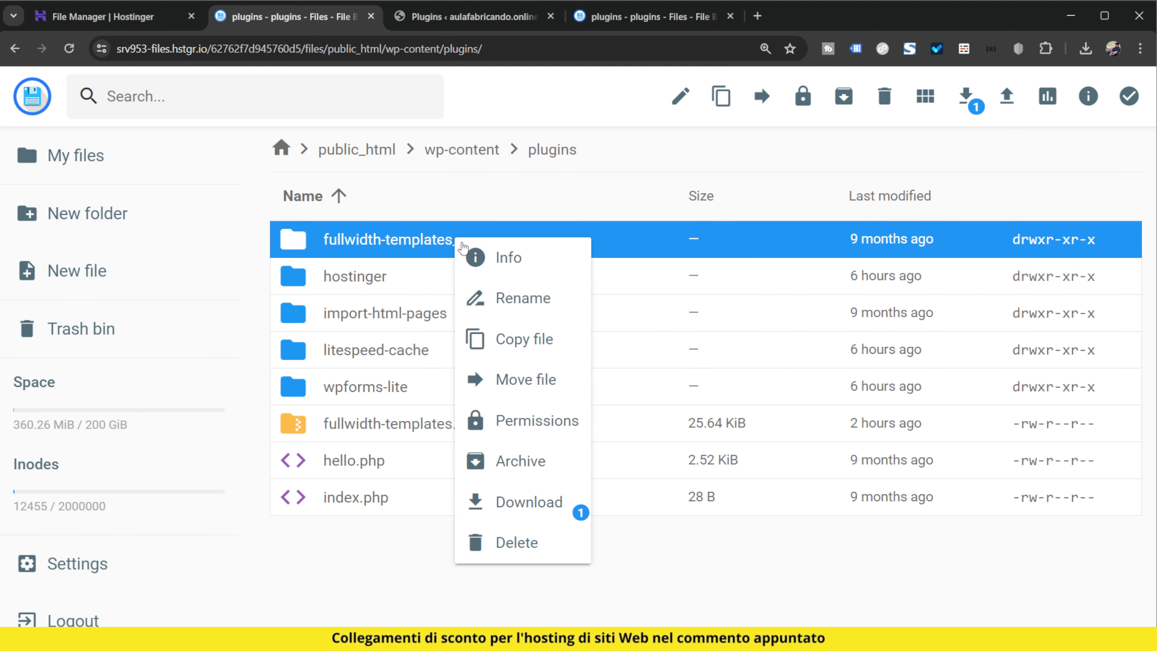
left_click(540, 299)
key("BackSpace")
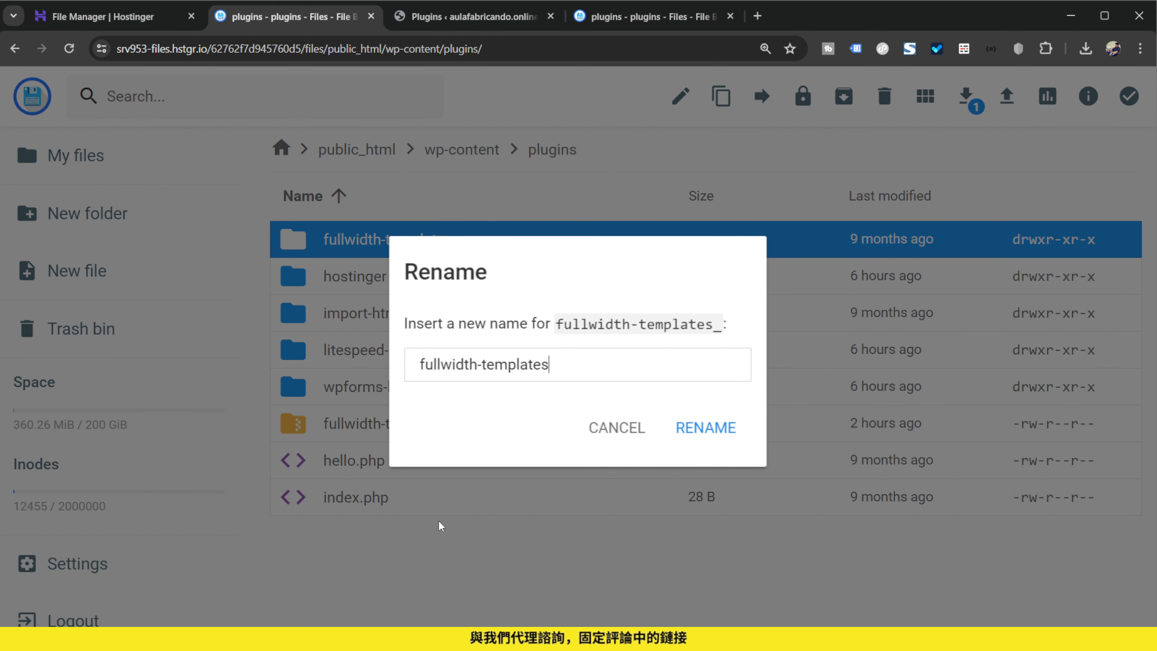
left_click(738, 430)
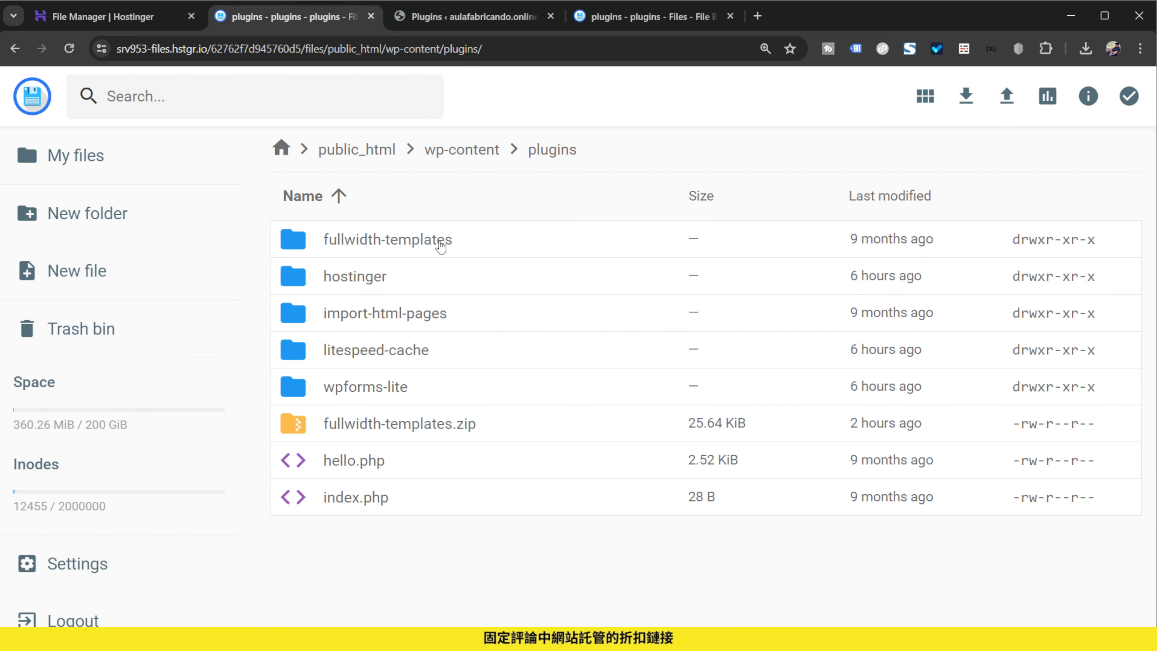
Reload the WordPress Plugins page and activate the Fullwidth Page Templates plugin
left_click(504, 16)
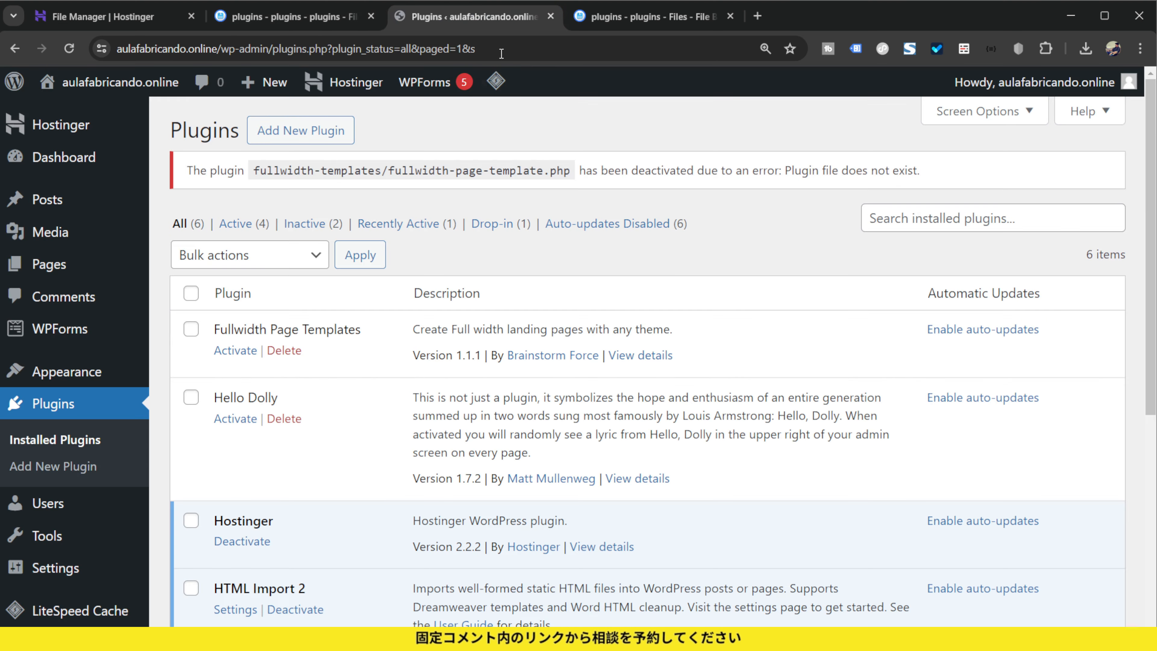
key("F5")
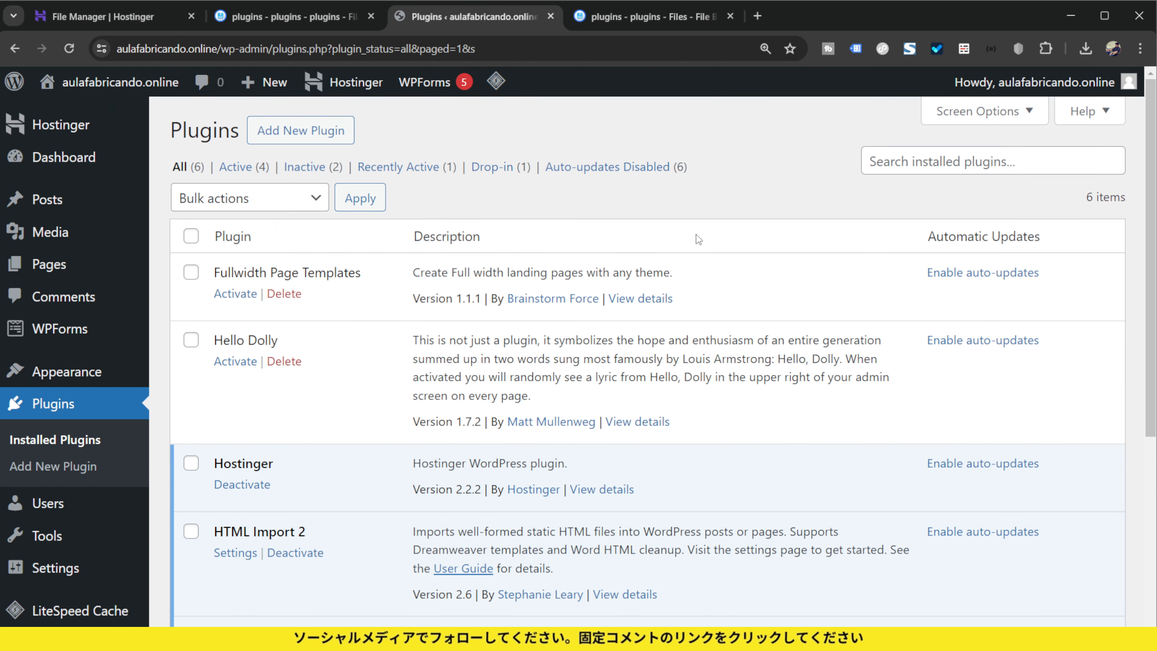
left_click(234, 294)
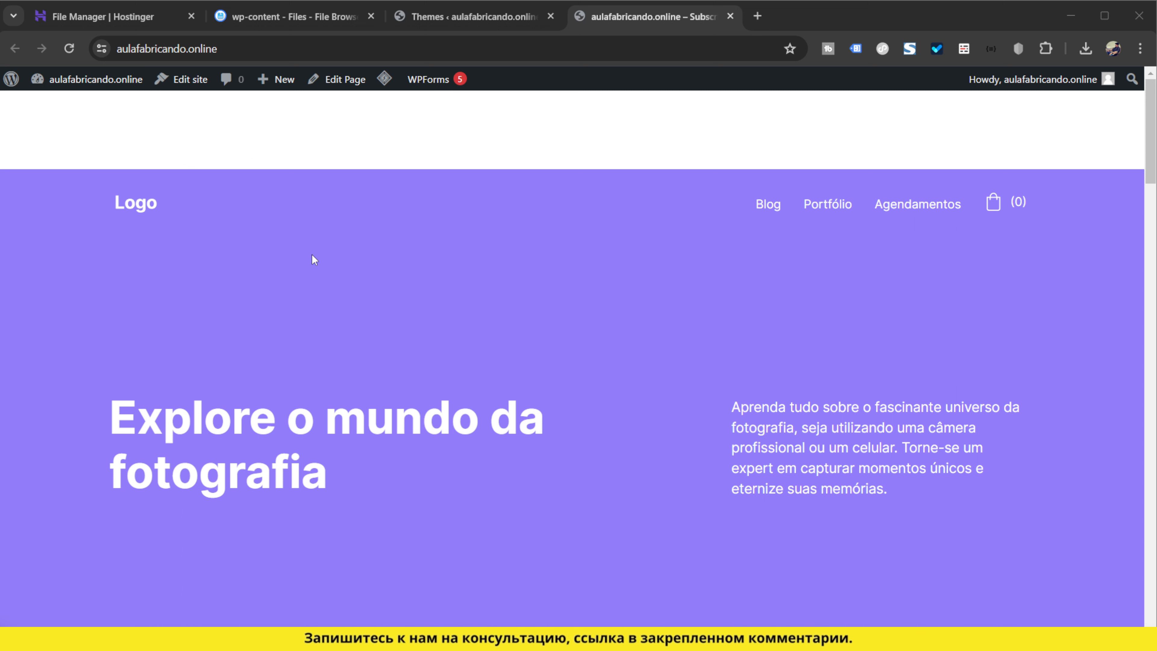
Delete the stored browser data for aulafabricando.online in Chrome's site settings and reset the site's permissions
left_click(103, 49)
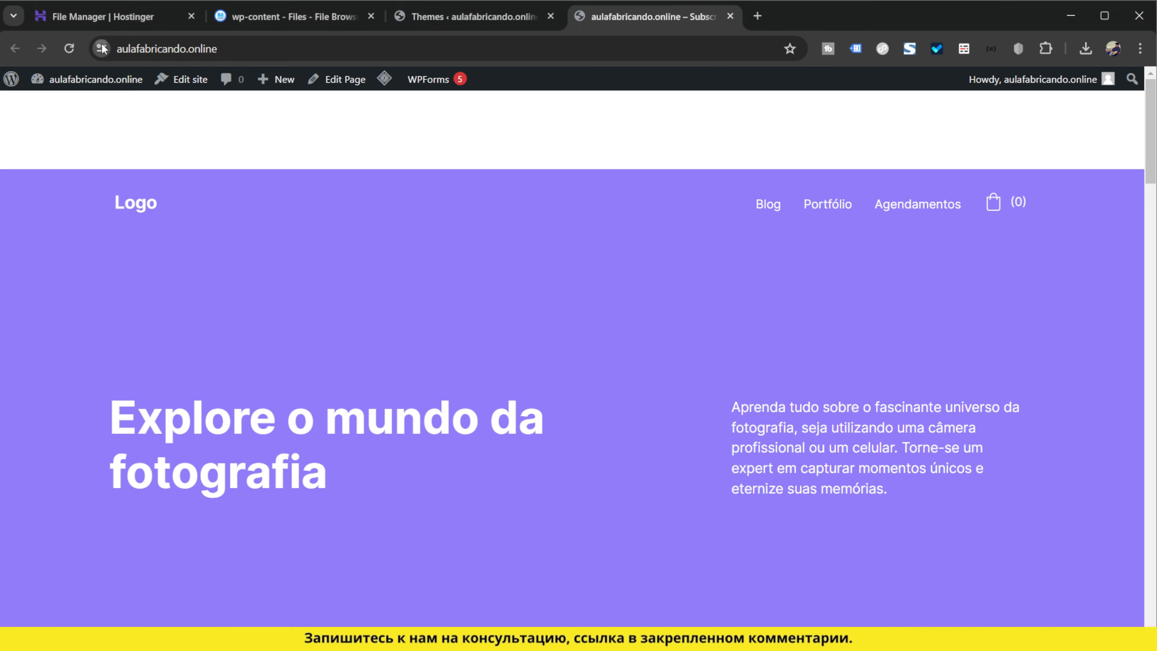
left_click(101, 48)
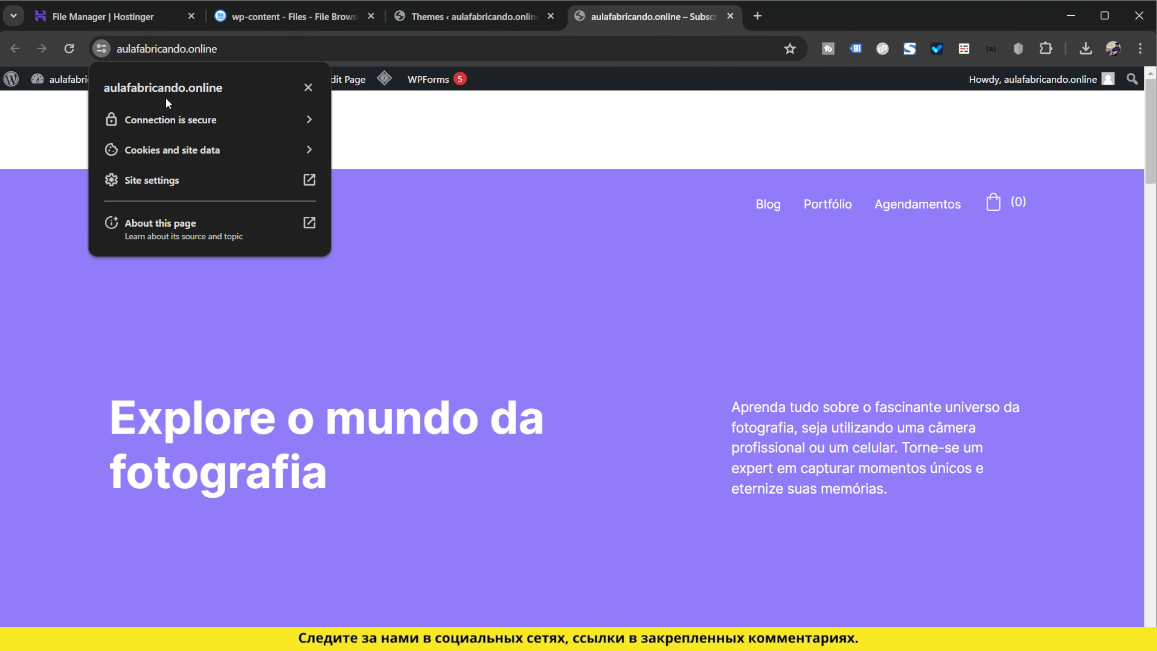
left_click(179, 186)
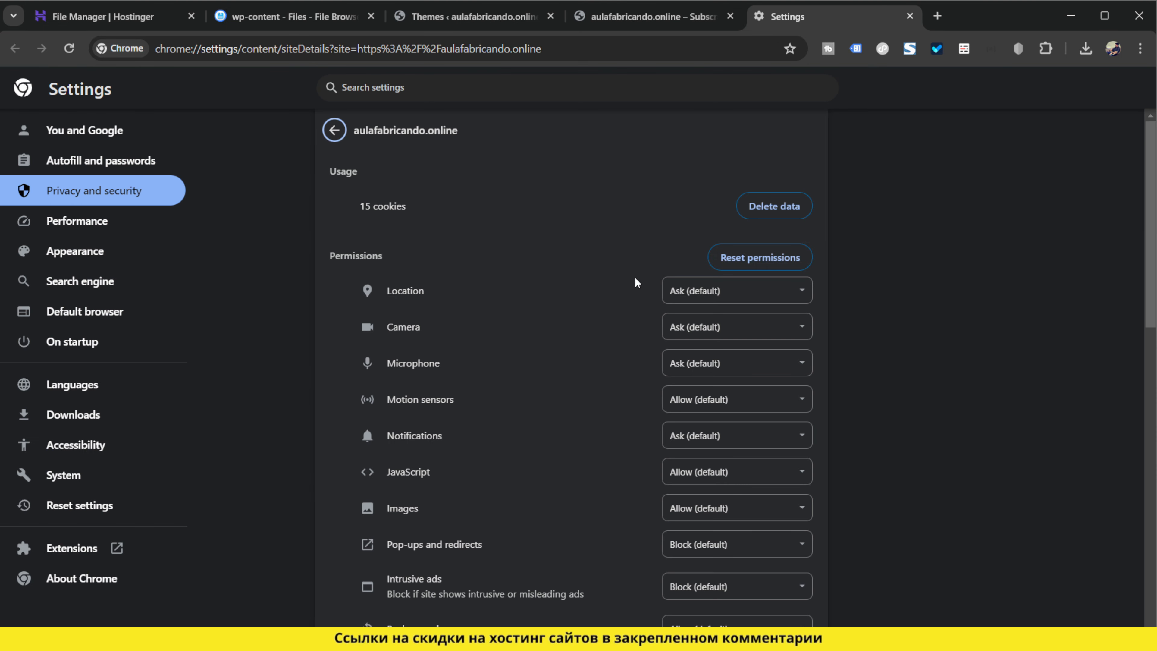
left_click(781, 213)
left_click(732, 413)
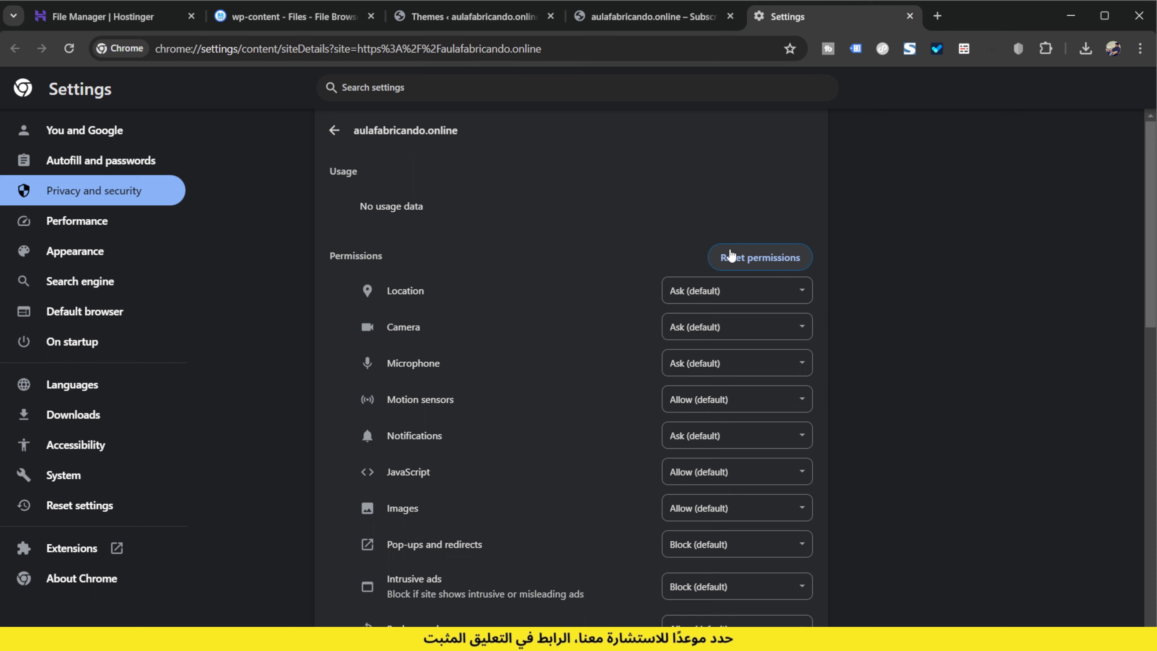
left_click(725, 259)
left_click(733, 373)
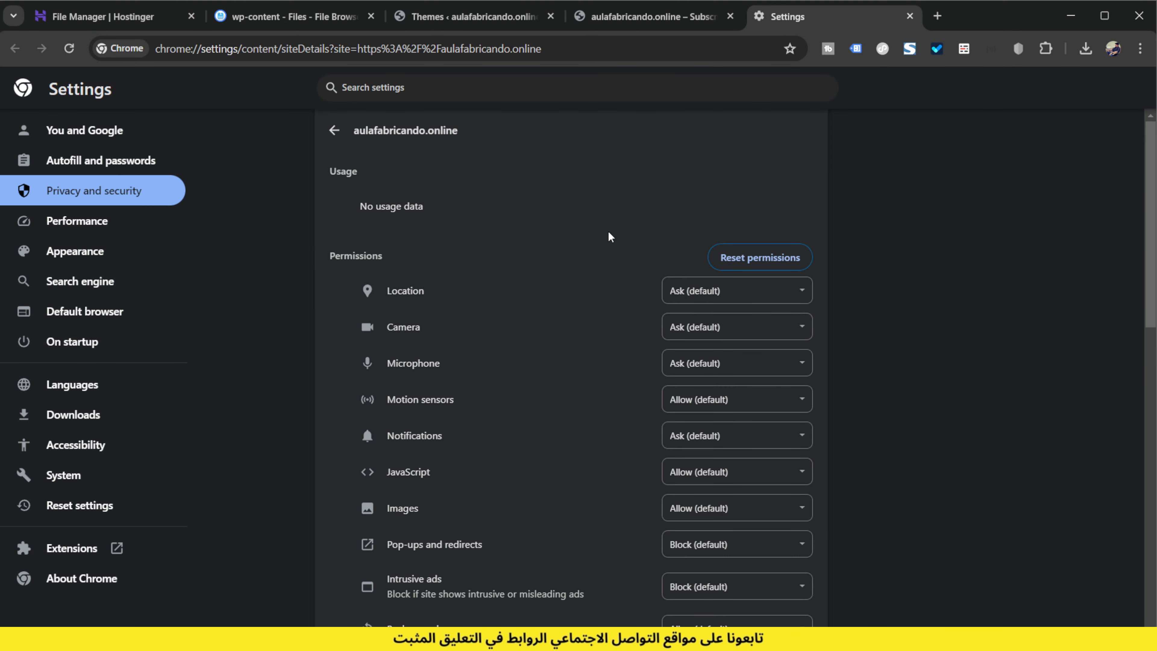
left_click(909, 17)
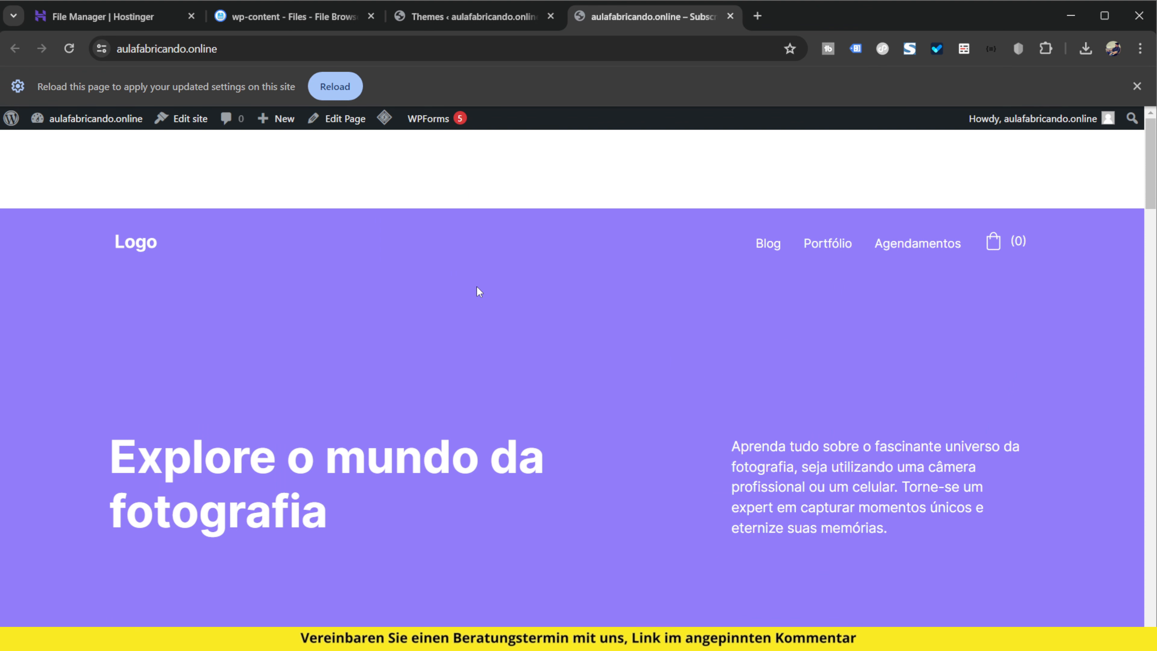
Reload the aulafabricando.online home page and look through its sections
key("F5")
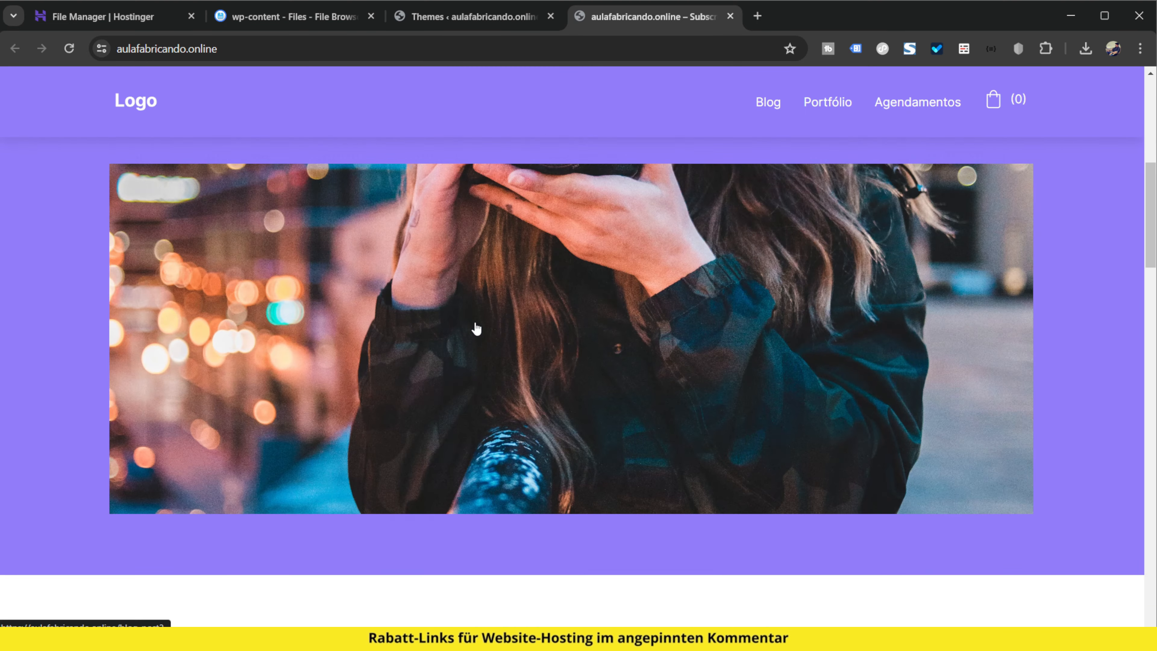
scroll(483, 326, "down", 20)
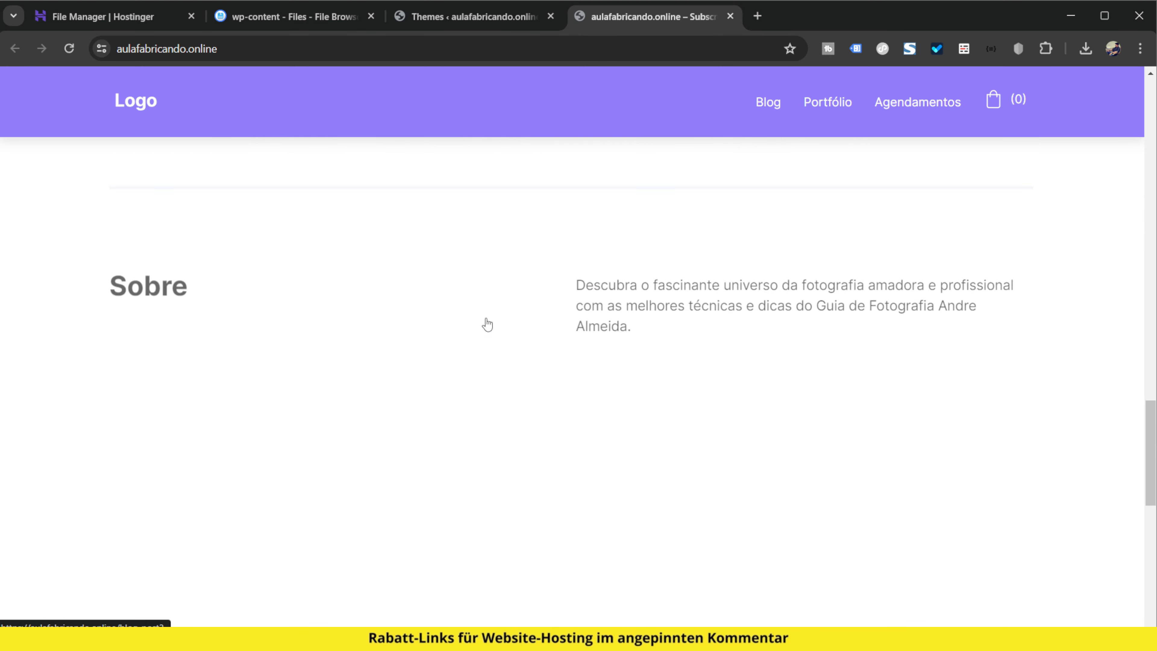
scroll(501, 355, "up", 12)
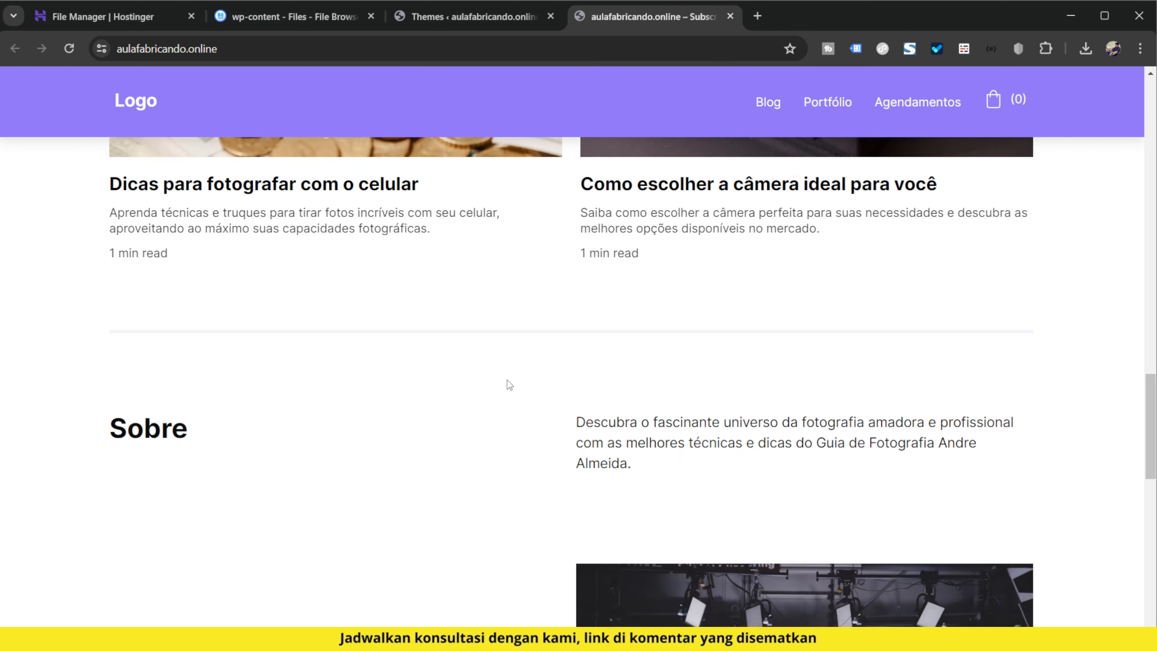
scroll(509, 403, "up", 8)
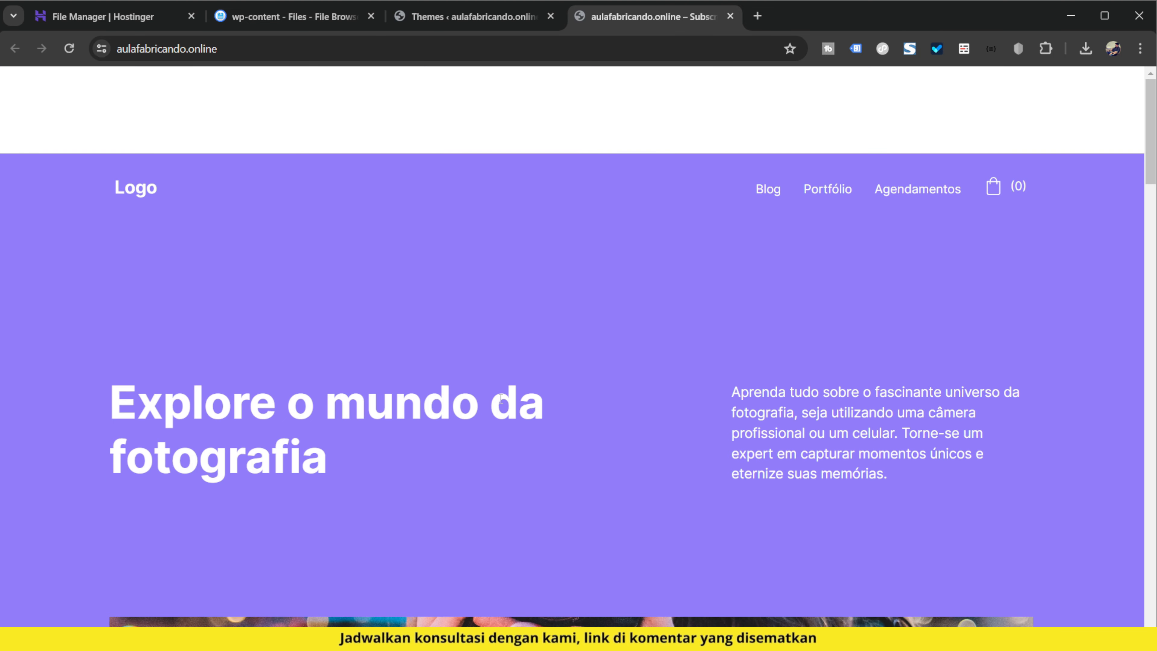